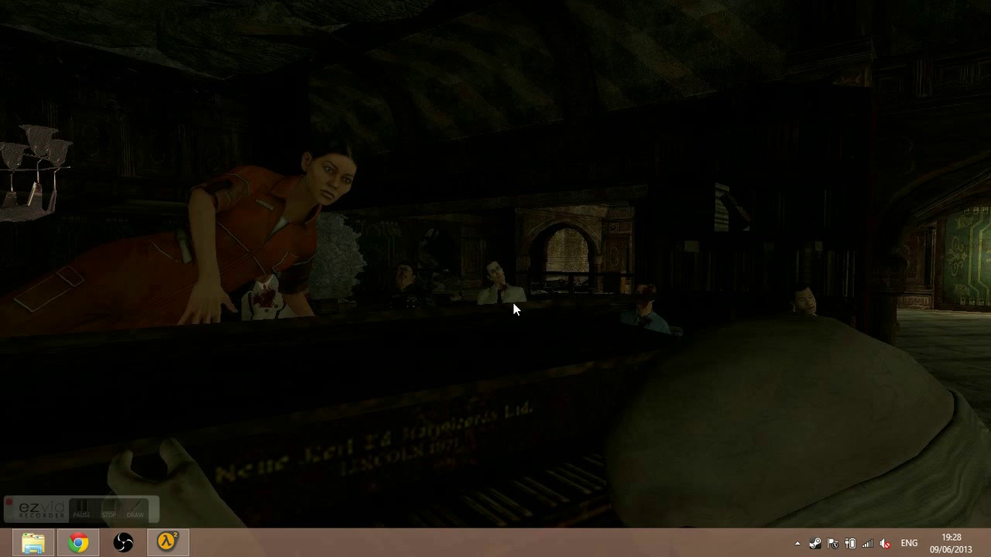
Bring the Chrome window showing the OBS website to the front.
{"action": "mouse_move", "coordinate": [77, 541]}
{"action": "left_click", "coordinate": [387, 372]}
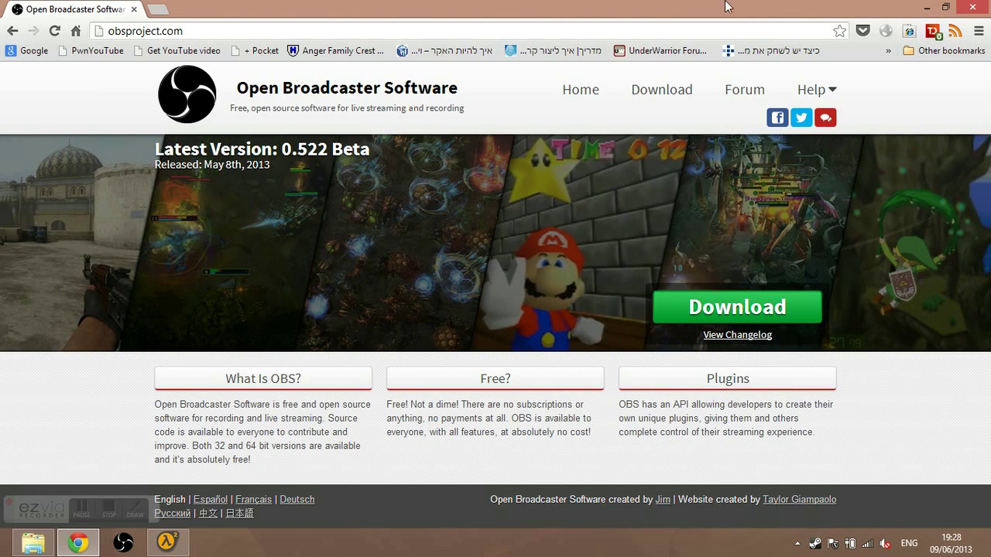
Minimise Chrome and bring up the OBS folder window in File Explorer.
{"action": "left_click", "coordinate": [921, 7]}
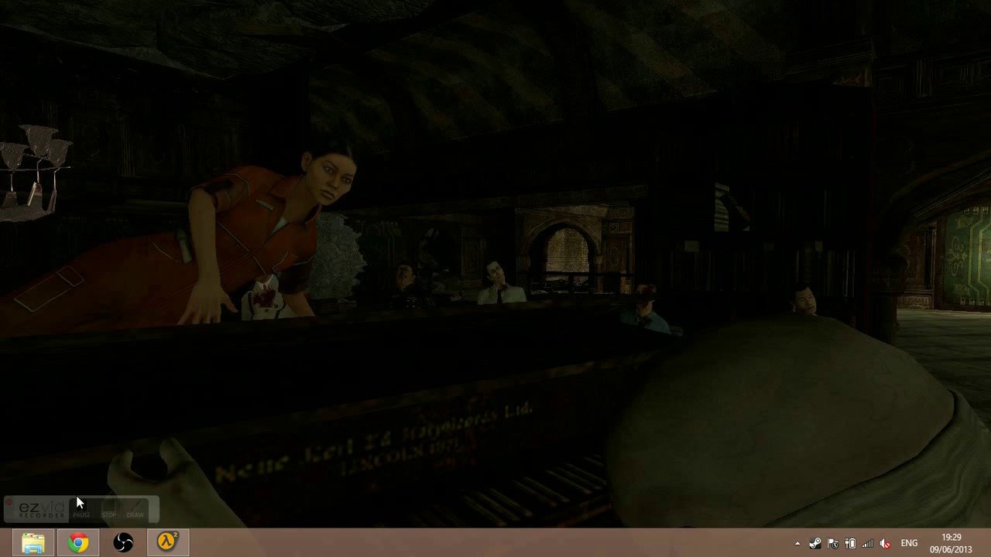
{"action": "mouse_move", "coordinate": [40, 536]}
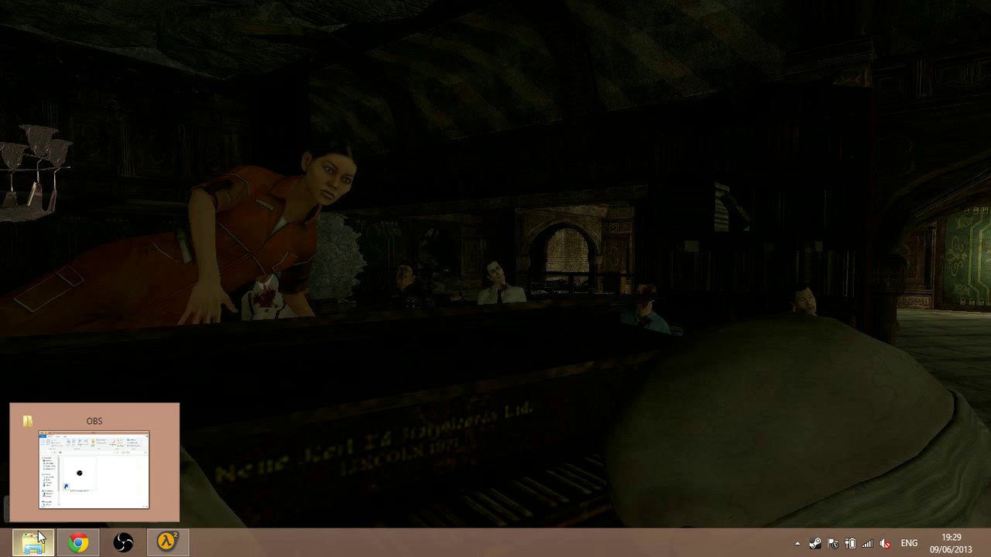
{"action": "left_click", "coordinate": [40, 536]}
Launch Open Broadcaster Software from its shortcut in the OBS folder.
{"action": "left_click", "coordinate": [276, 280]}
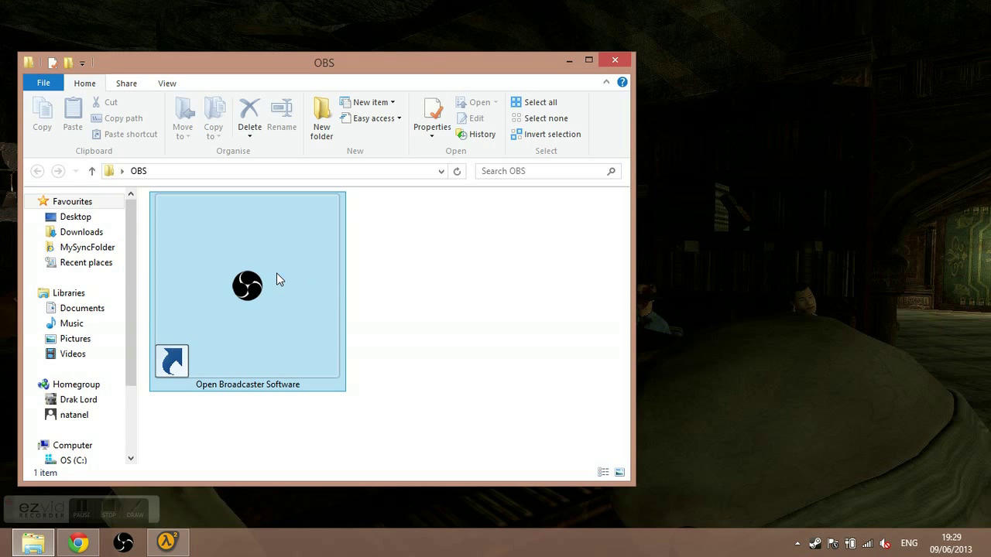
{"action": "left_click", "coordinate": [277, 272]}
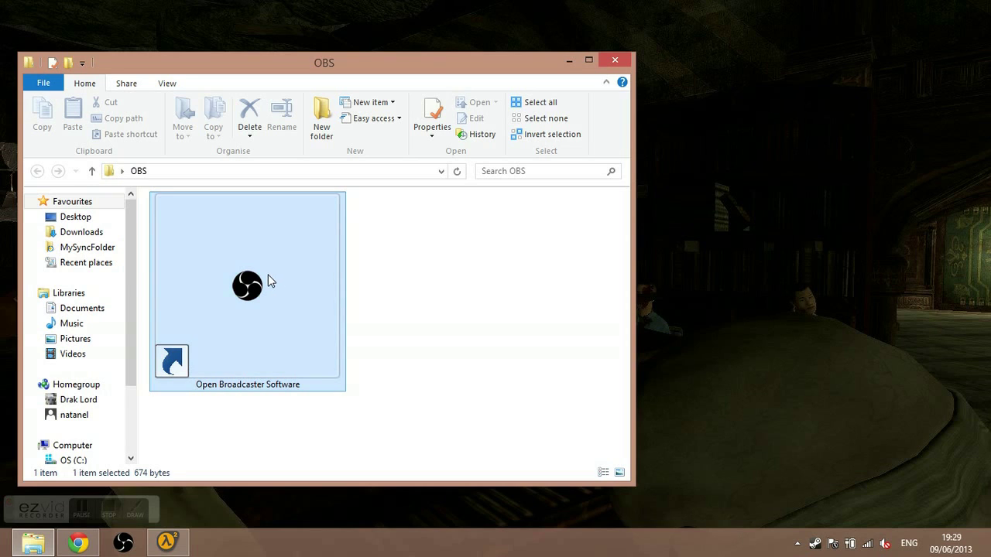
{"action": "double_click", "coordinate": [268, 275]}
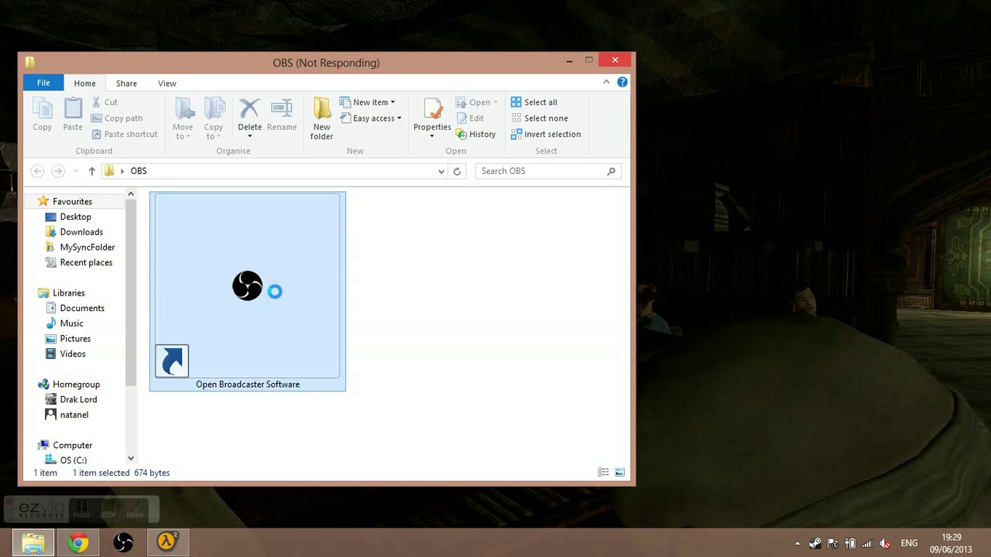
Enable Run as administrator in the OBS shortcut's advanced properties and apply it.
{"action": "right_click", "coordinate": [276, 294]}
{"action": "key", "text": "XF86AudioRaiseVolume"}
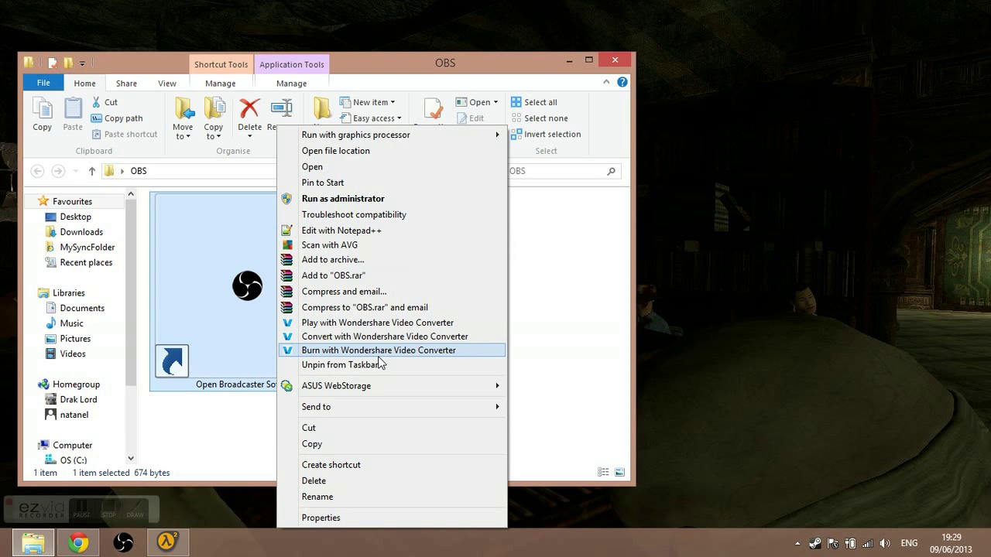
{"action": "left_click", "coordinate": [321, 518]}
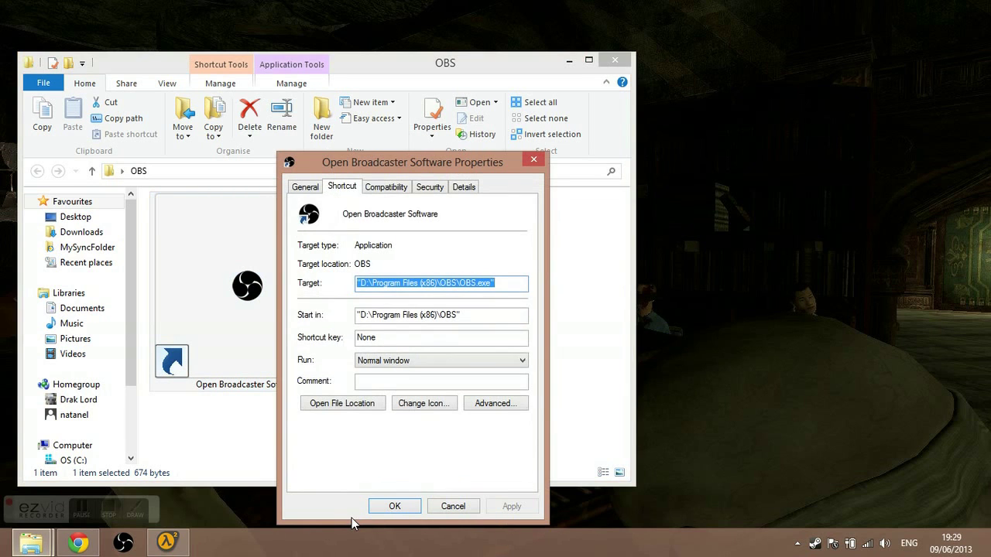
{"action": "left_click", "coordinate": [468, 404]}
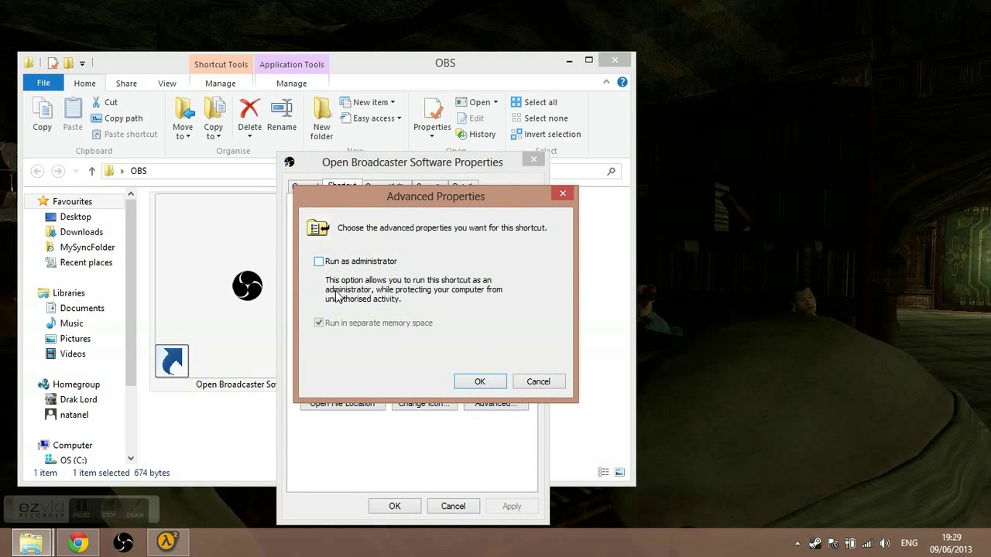
{"action": "left_click", "coordinate": [319, 263]}
{"action": "left_click", "coordinate": [319, 263]}
{"action": "left_click", "coordinate": [469, 383]}
{"action": "left_click", "coordinate": [509, 507]}
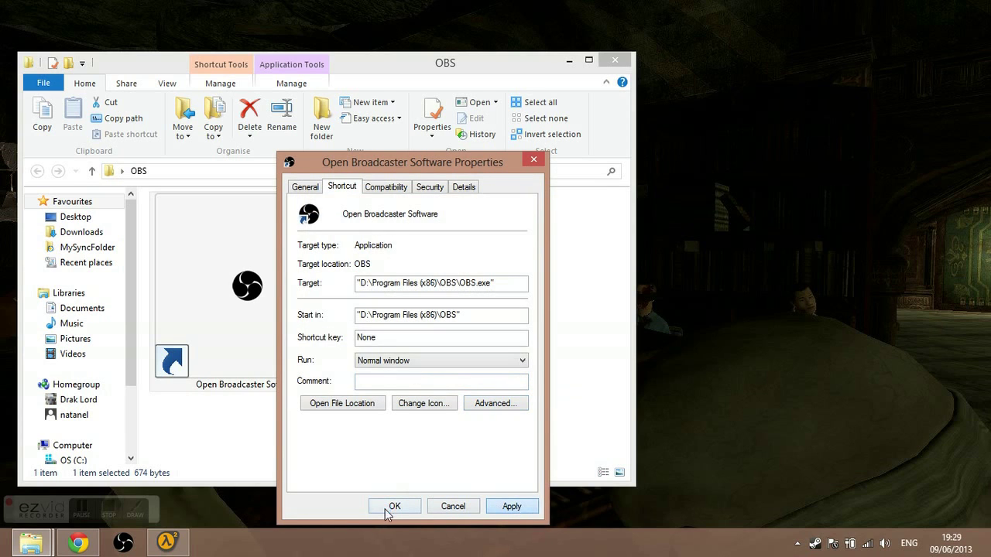
{"action": "left_click", "coordinate": [391, 509]}
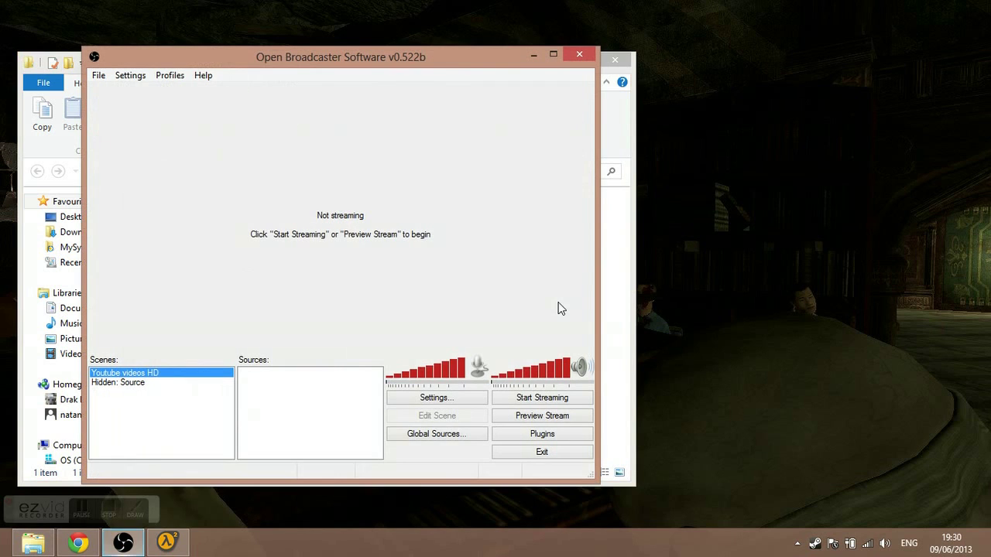
Reposition the OBS window and minimise the folder window behind it.
{"action": "left_click_drag", "start_coordinate": [420, 67], "coordinate": [672, 85]}
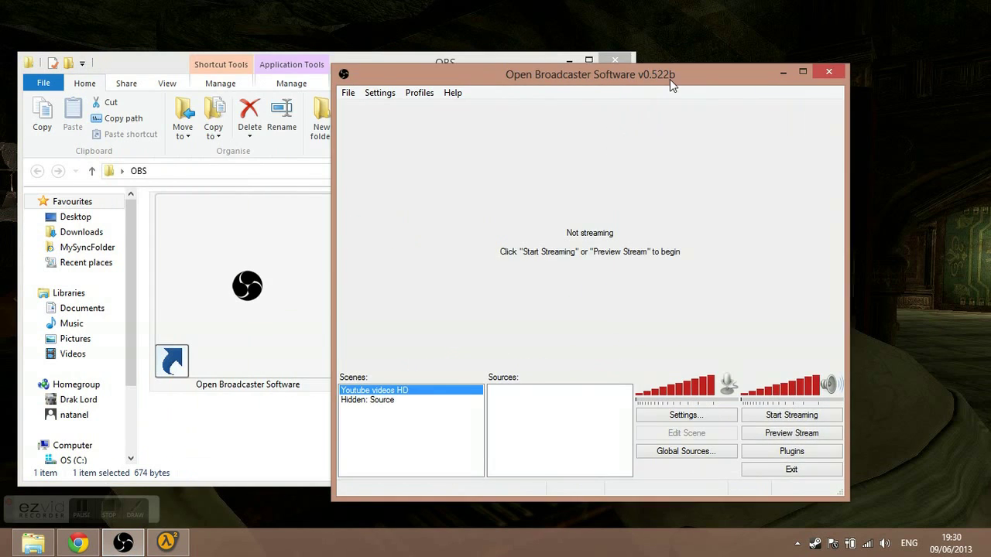
{"action": "left_click", "coordinate": [569, 60]}
{"action": "left_click_drag", "start_coordinate": [589, 72], "coordinate": [538, 55]}
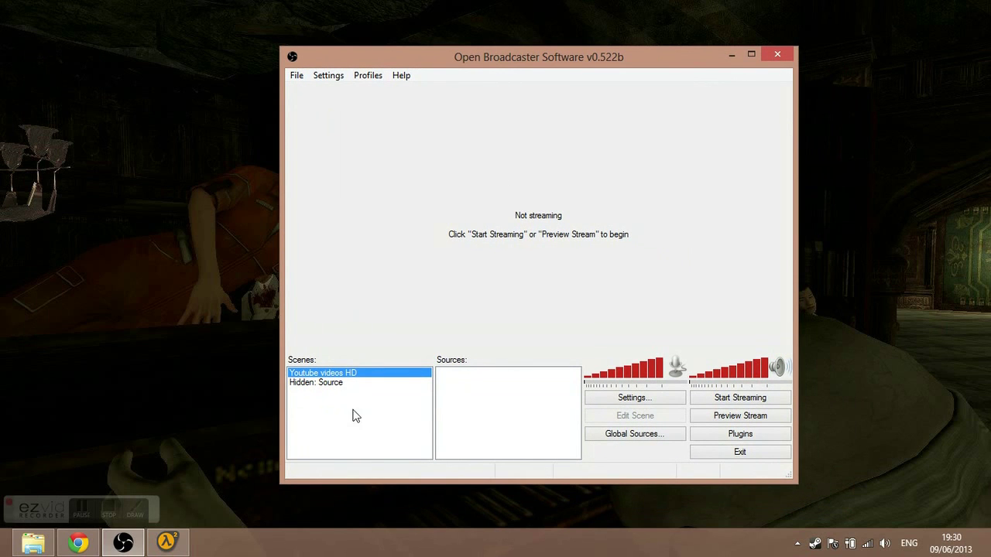
Remove the Hidden: Source and Youtube videos HD scenes, leaving the Scenes list empty.
{"action": "left_click", "coordinate": [326, 383]}
{"action": "right_click", "coordinate": [324, 379]}
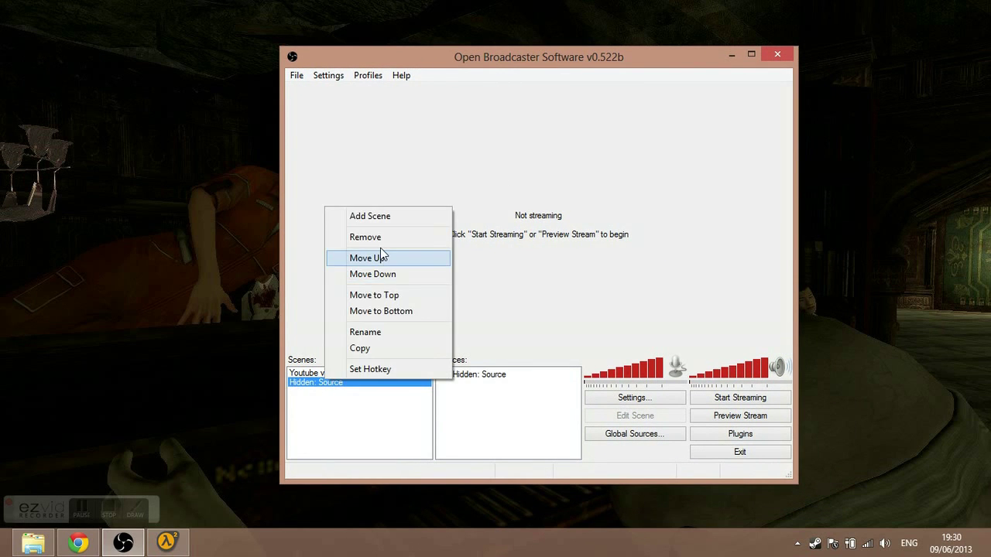
{"action": "left_click", "coordinate": [375, 235]}
{"action": "left_click", "coordinate": [523, 315]}
{"action": "right_click", "coordinate": [346, 373]}
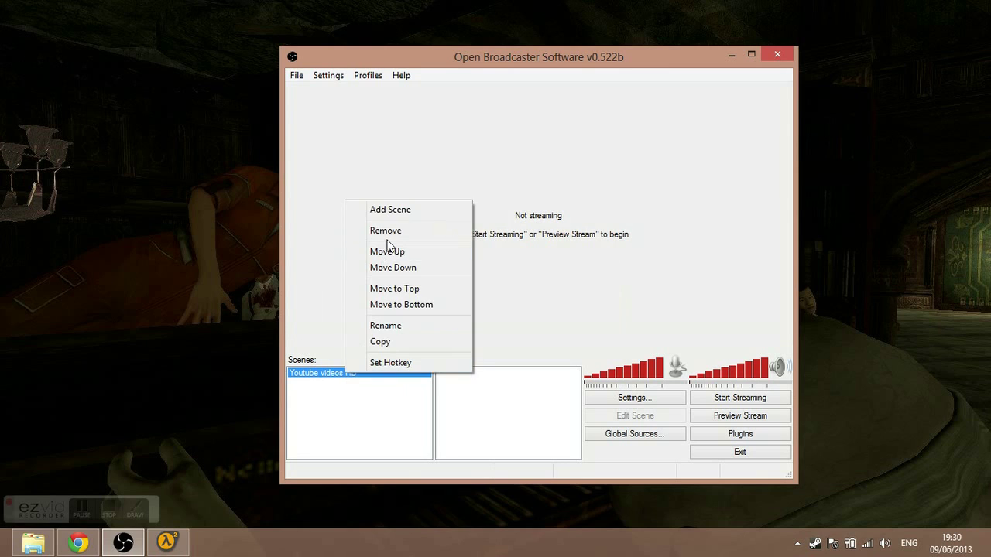
{"action": "left_click", "coordinate": [392, 230]}
{"action": "left_click", "coordinate": [518, 315]}
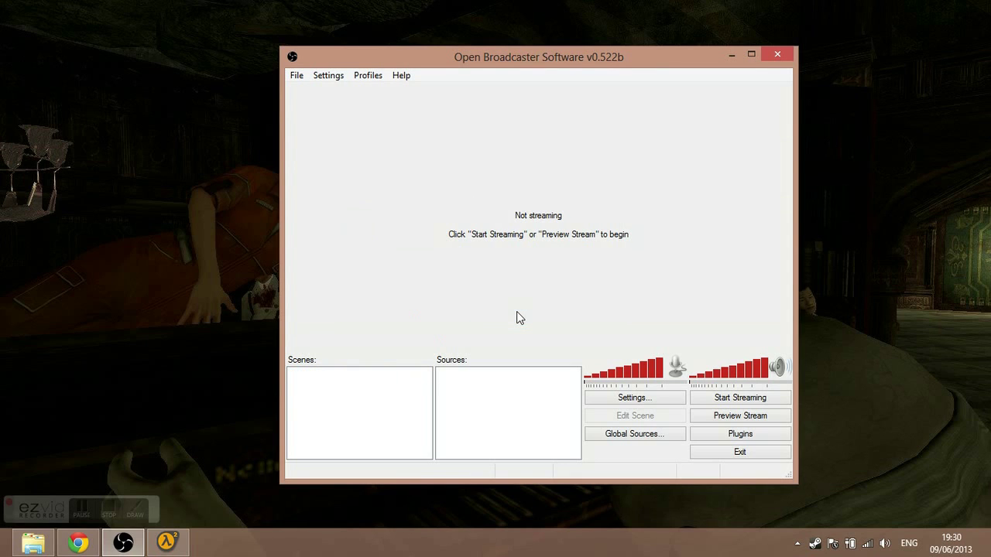
{"action": "left_click", "coordinate": [334, 77]}
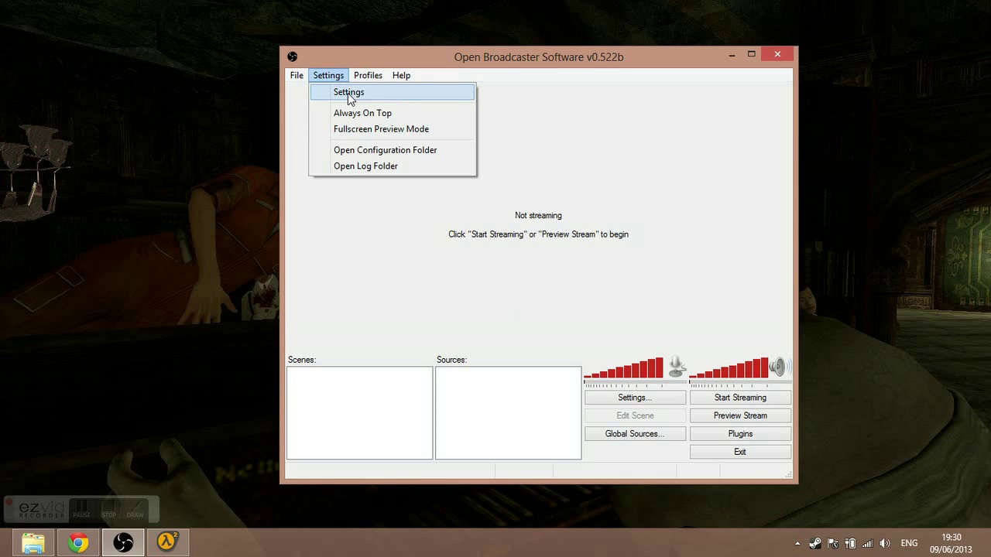
Replace the black blade profile name with a new 'youtube' settings profile.
{"action": "left_click", "coordinate": [349, 93]}
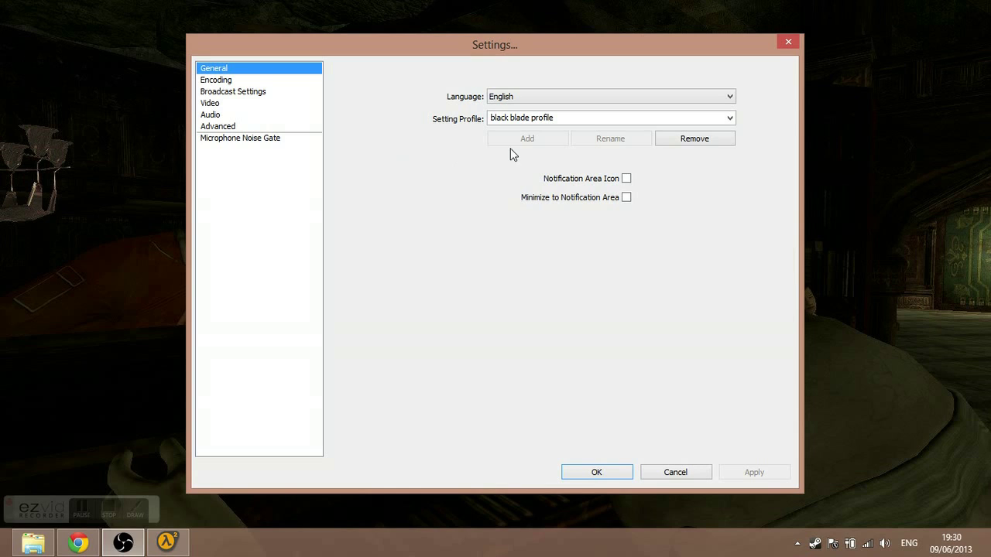
{"action": "left_click_drag", "start_coordinate": [591, 117], "coordinate": [493, 118]}
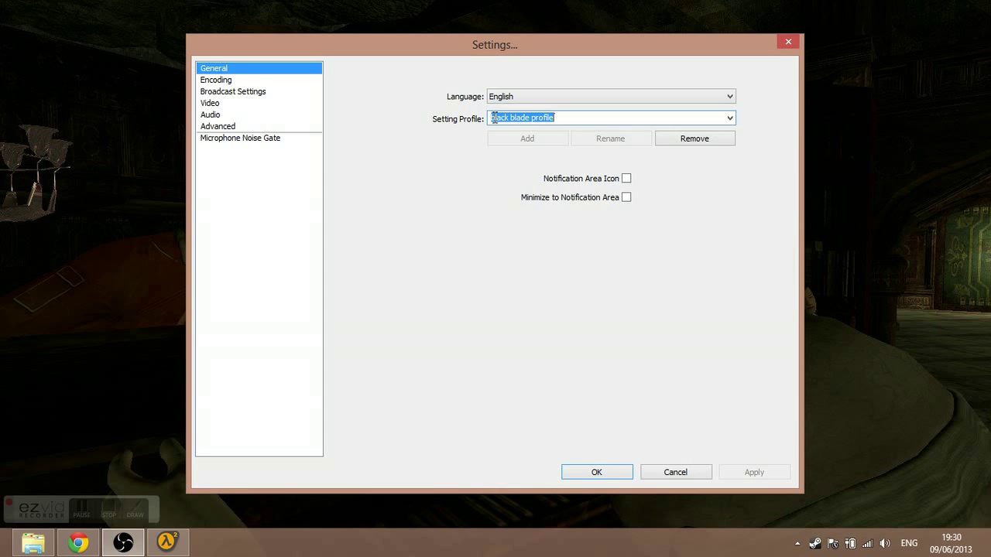
{"action": "type", "text": "youtube"}
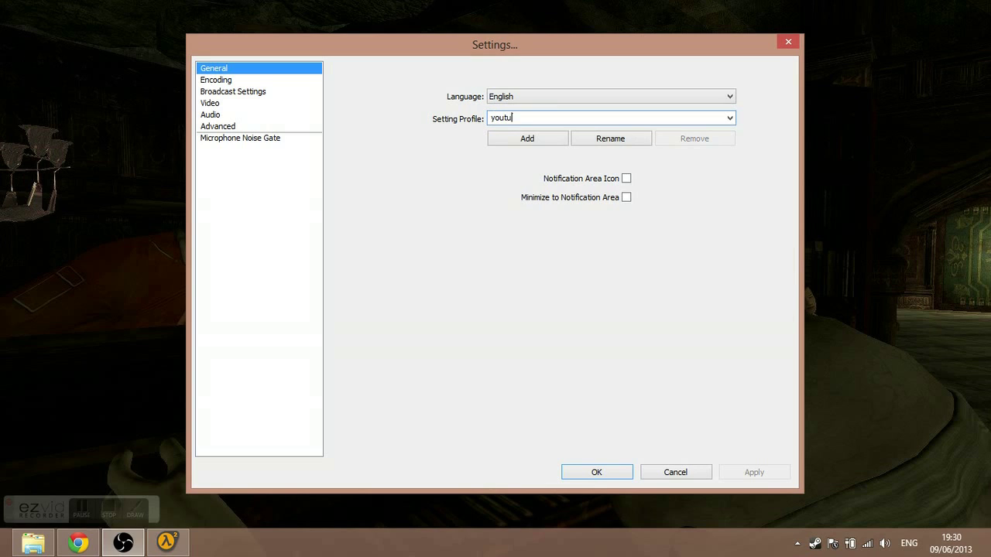
{"action": "left_click", "coordinate": [510, 139]}
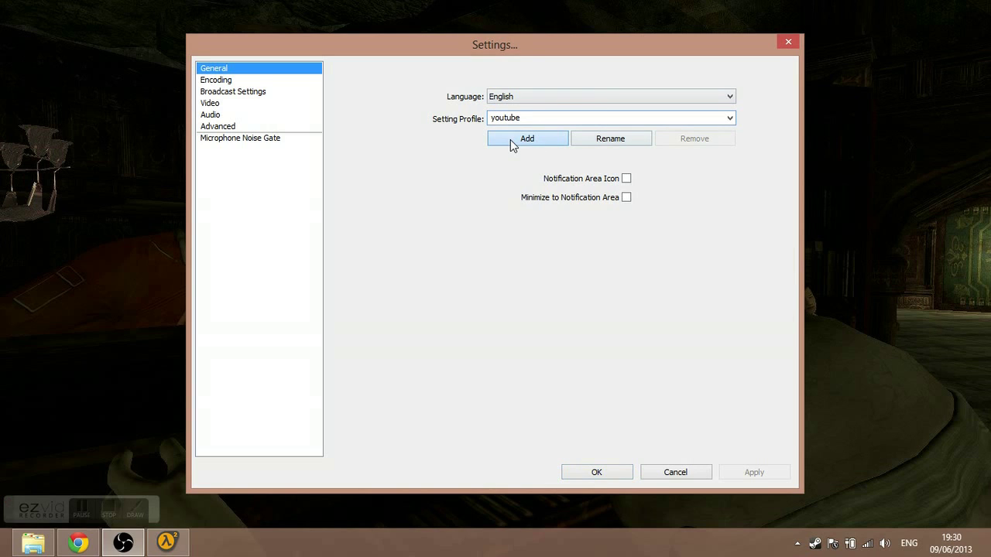
{"action": "left_click", "coordinate": [510, 140]}
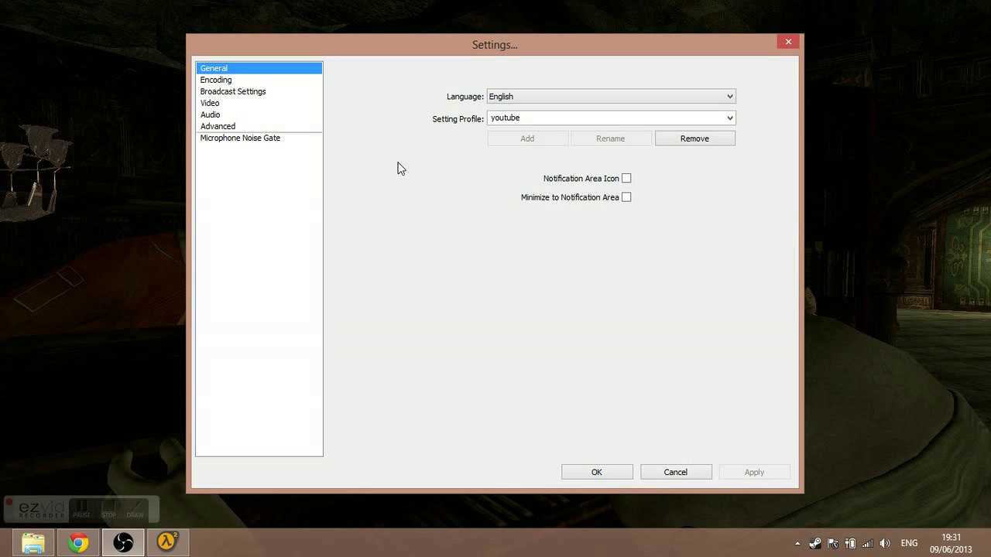
Set encoding Quality Balance to 10 with Max Bitrate 30000 kb/s.
{"action": "left_click", "coordinate": [236, 82]}
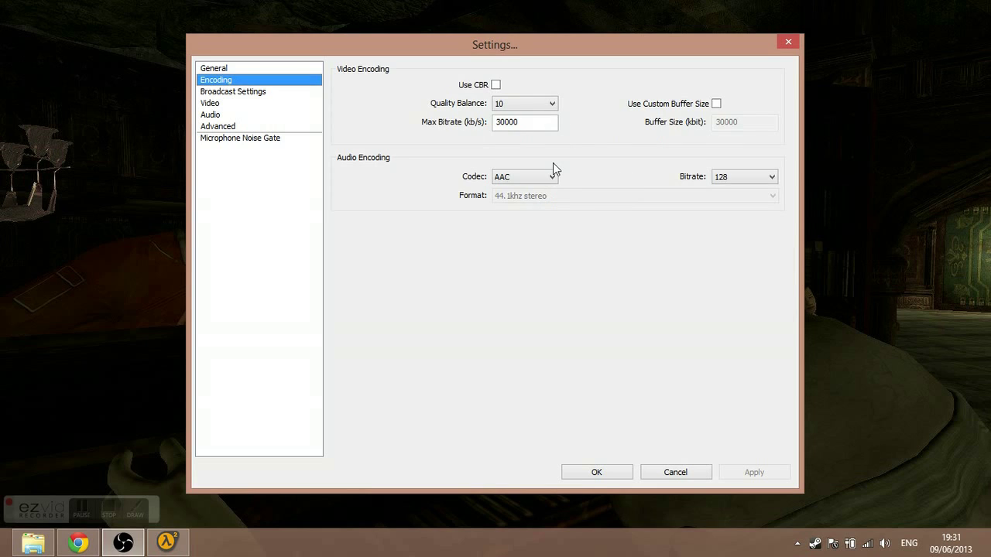
{"action": "left_click", "coordinate": [523, 103]}
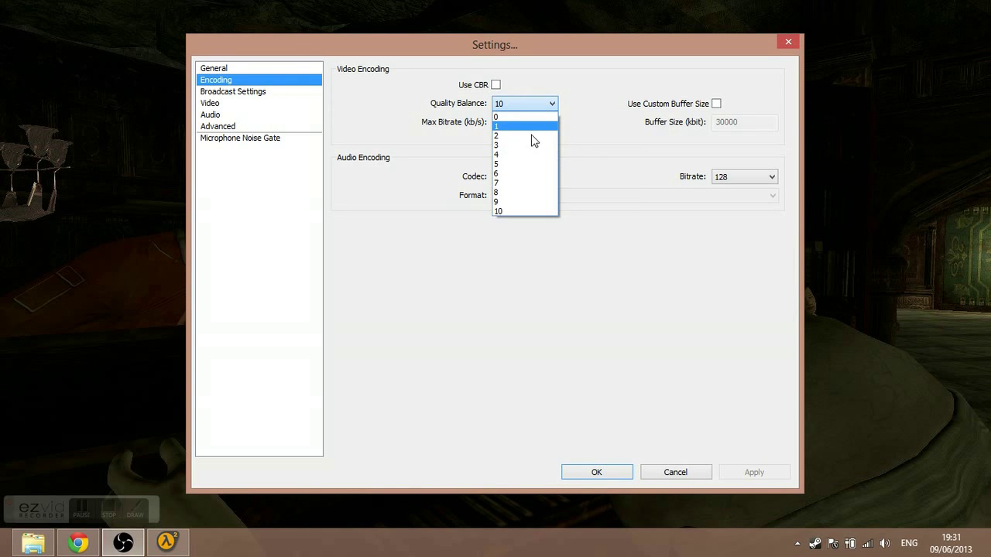
{"action": "left_click", "coordinate": [514, 212]}
{"action": "left_click_drag", "start_coordinate": [533, 125], "coordinate": [469, 128]}
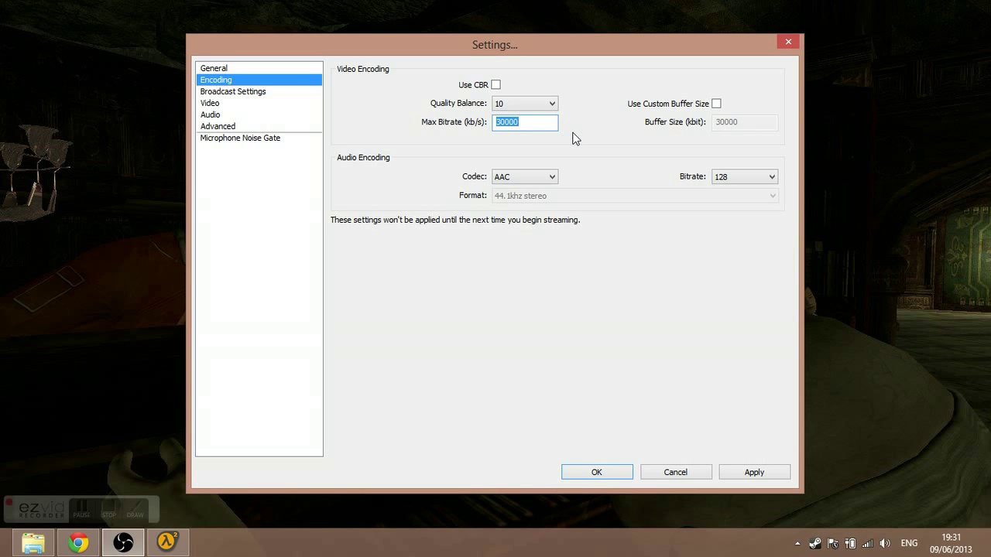
Apply the encoding changes and set the broadcast Mode to File Output Only.
{"action": "left_click", "coordinate": [250, 94]}
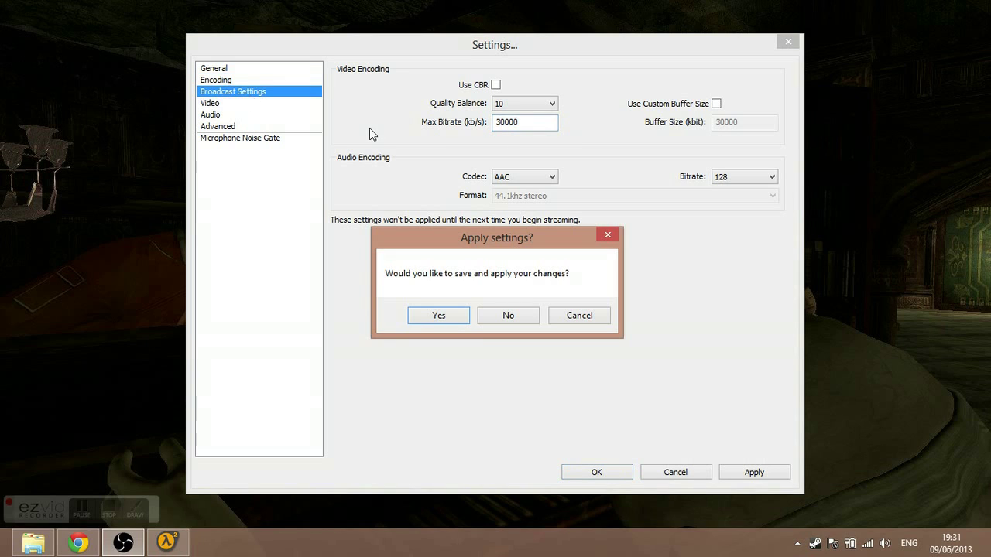
{"action": "left_click", "coordinate": [445, 319]}
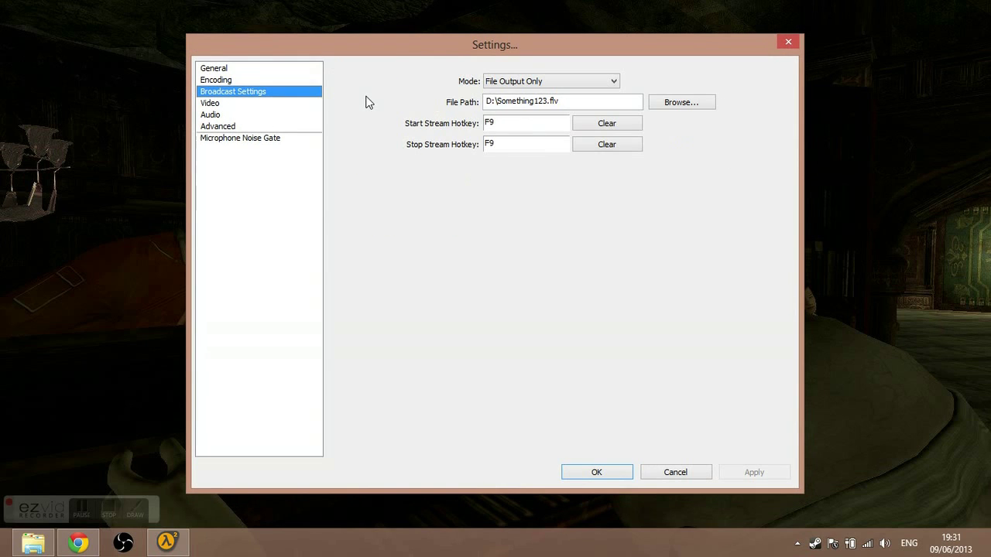
{"action": "left_click", "coordinate": [528, 84]}
{"action": "left_click", "coordinate": [520, 93]}
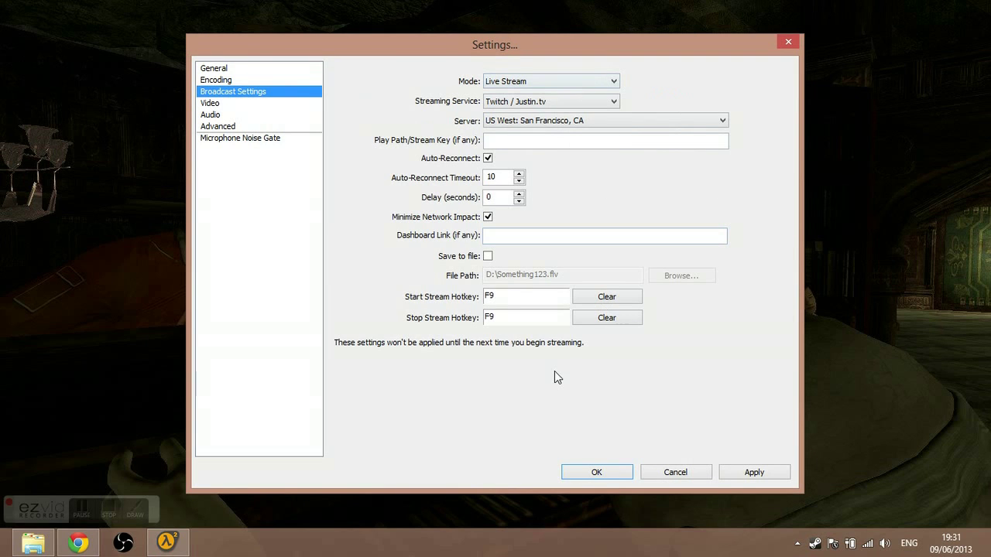
{"action": "left_click", "coordinate": [535, 81]}
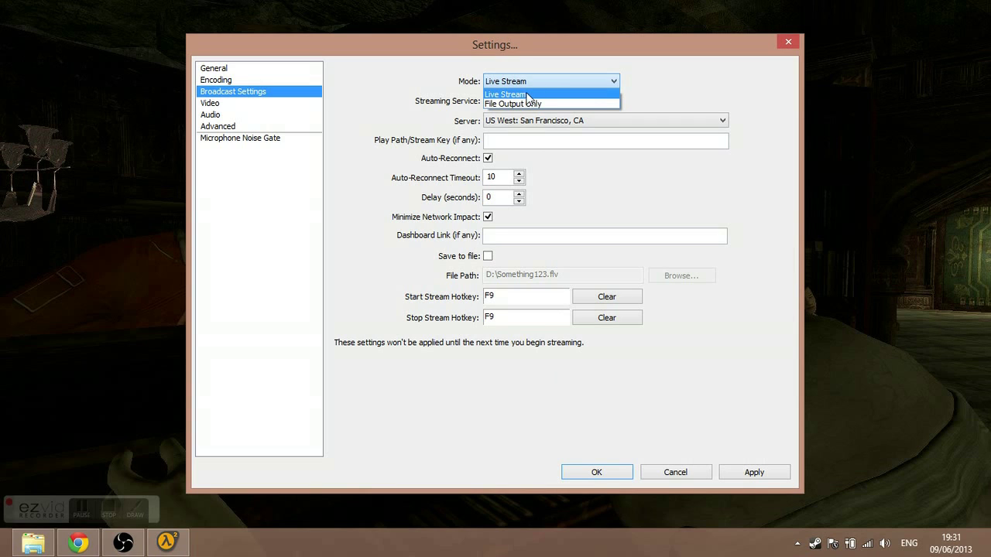
{"action": "left_click", "coordinate": [535, 104]}
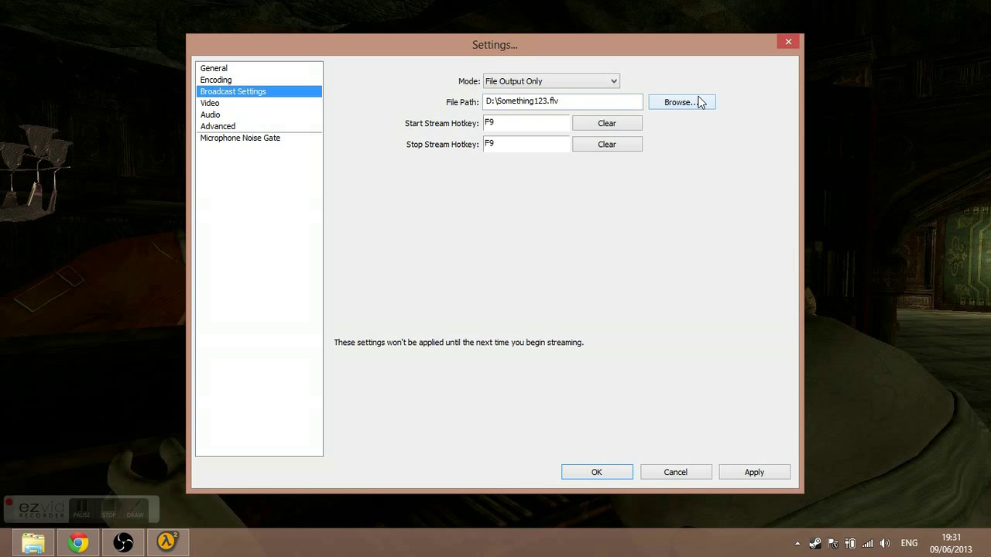
Set the output file to 'My youtube video' as Flash Video (*.flv).
{"action": "left_click", "coordinate": [682, 104]}
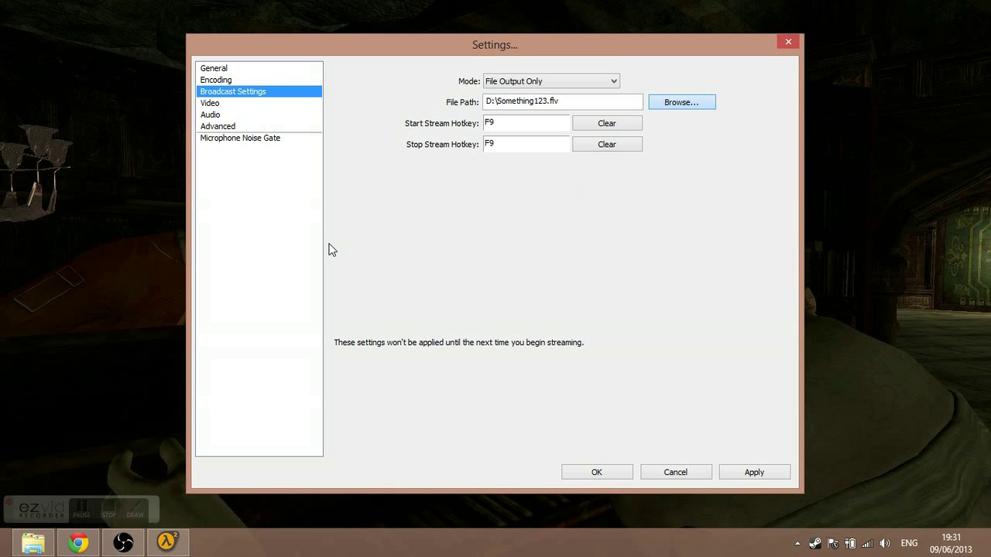
{"action": "left_click", "coordinate": [681, 106]}
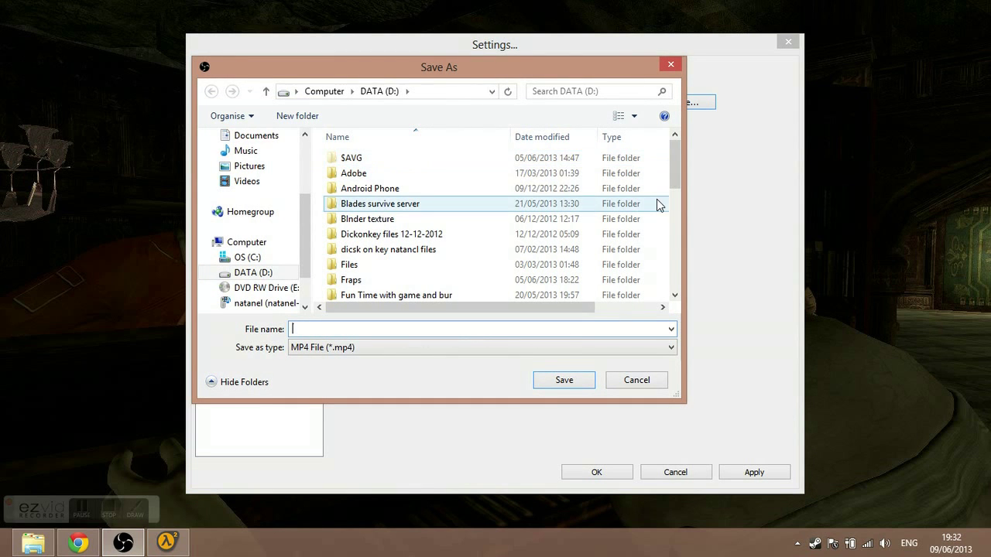
{"action": "left_click", "coordinate": [348, 347]}
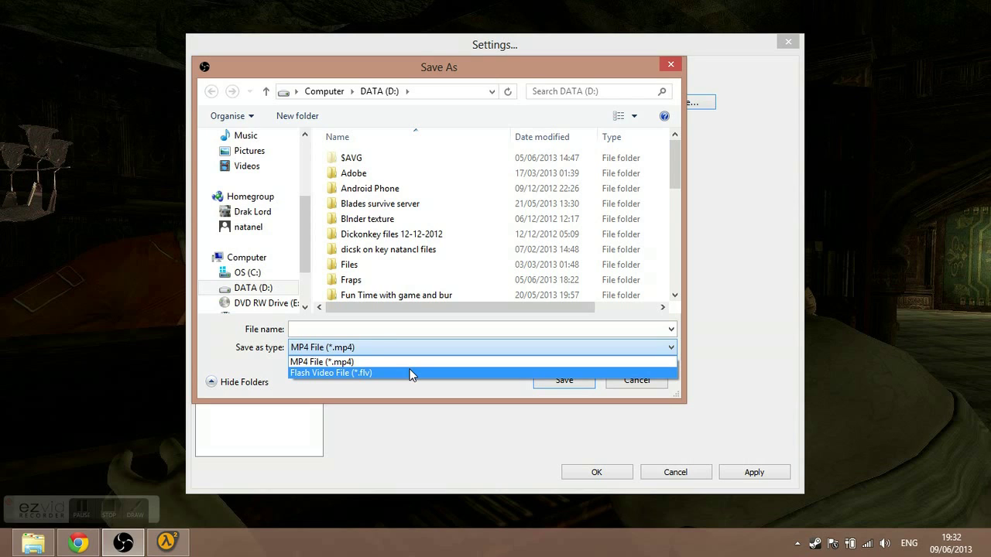
{"action": "left_click", "coordinate": [411, 375]}
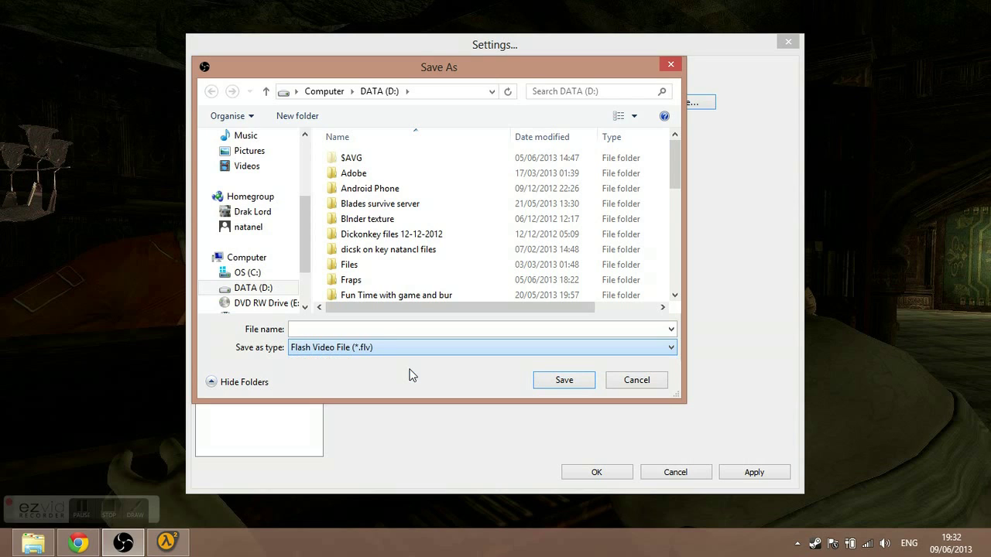
{"action": "left_click", "coordinate": [376, 332]}
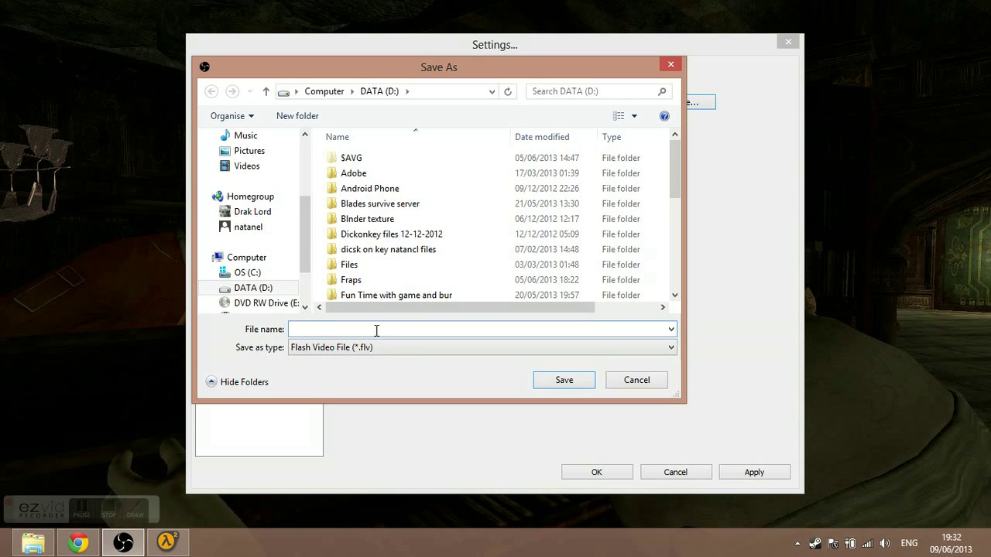
{"action": "type", "text": "My youtube video"}
{"action": "left_click", "coordinate": [570, 380]}
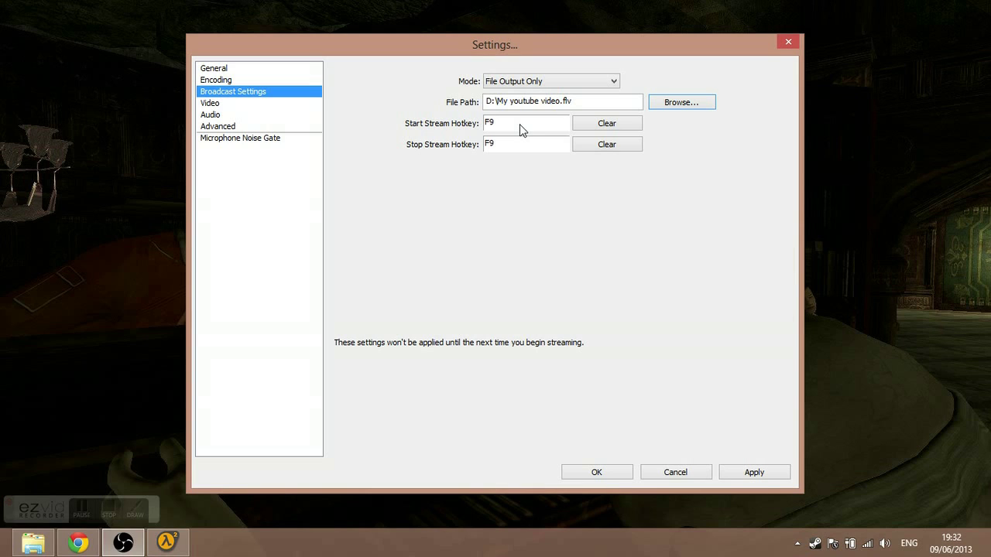
Check the F9 start stream hotkey and apply recording to D:\My youtube video.flv.
{"action": "left_click", "coordinate": [519, 128]}
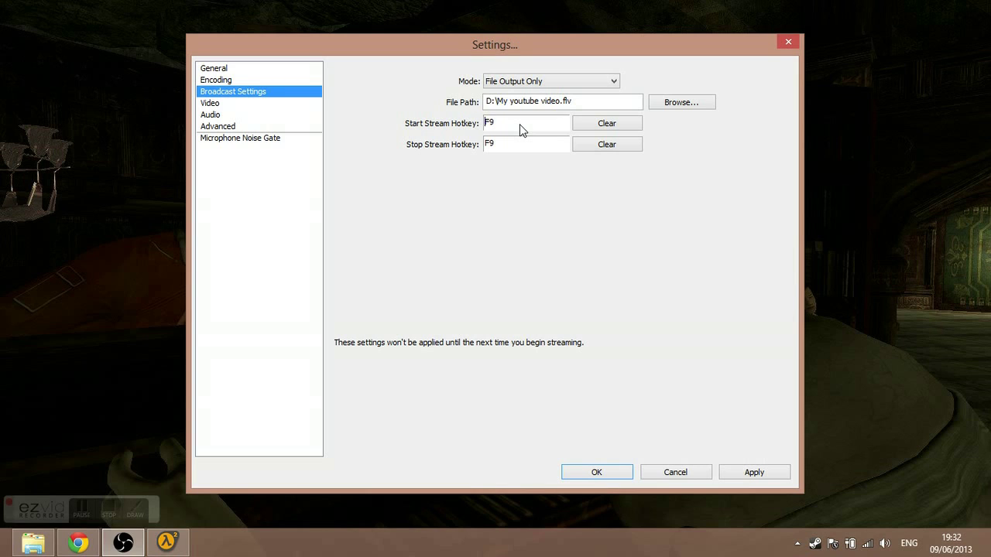
{"action": "key", "text": "k"}
{"action": "left_click", "coordinate": [744, 471]}
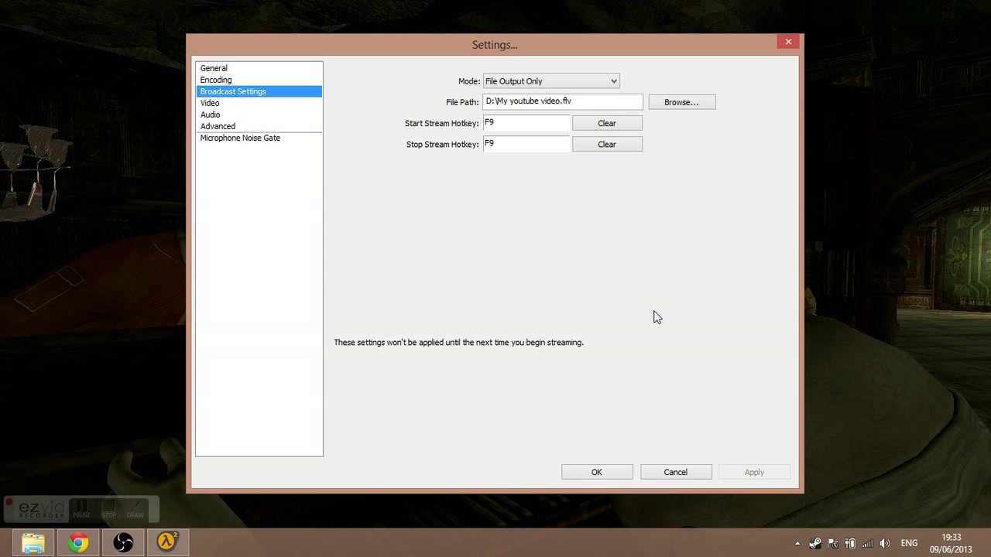
Base the video resolution on Monitor 1 and keep the NVIDIA GeForce GT 635M adapter.
{"action": "left_click", "coordinate": [213, 103]}
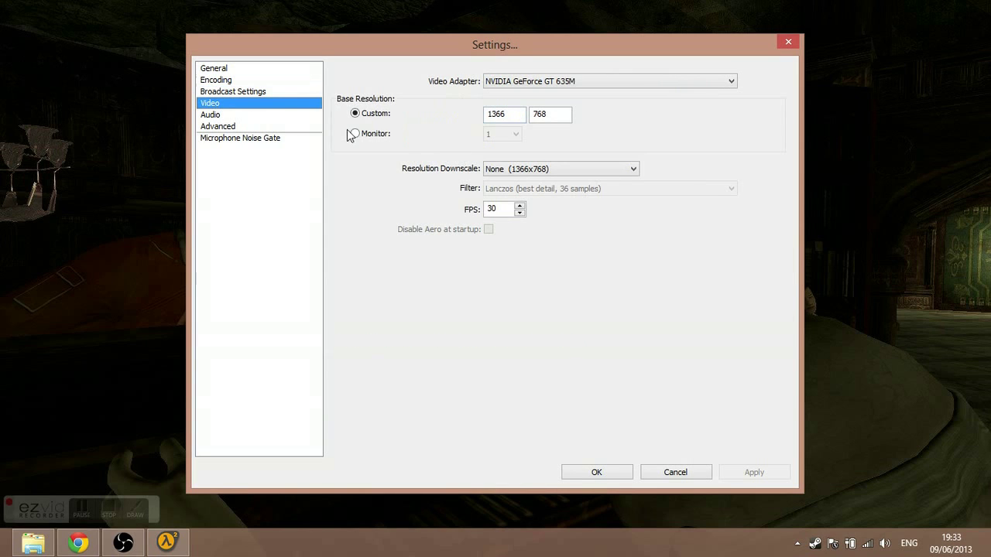
{"action": "left_click", "coordinate": [376, 134]}
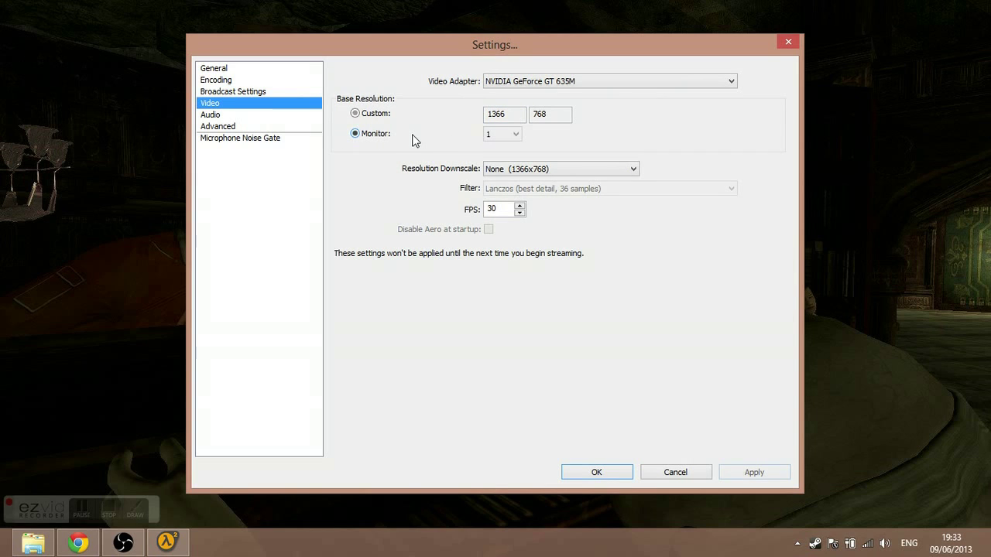
{"action": "left_click", "coordinate": [502, 134]}
{"action": "left_click", "coordinate": [495, 144]}
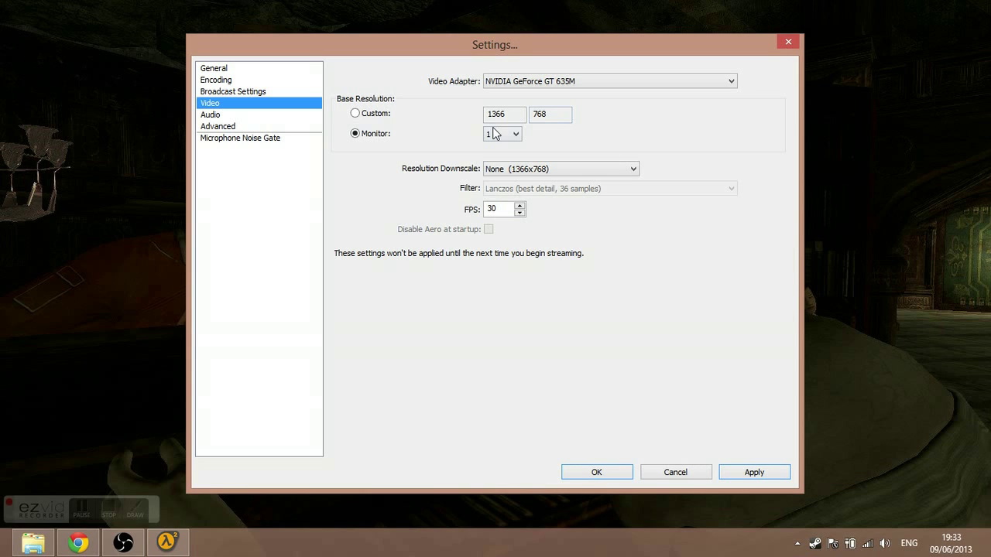
{"action": "left_click", "coordinate": [635, 84]}
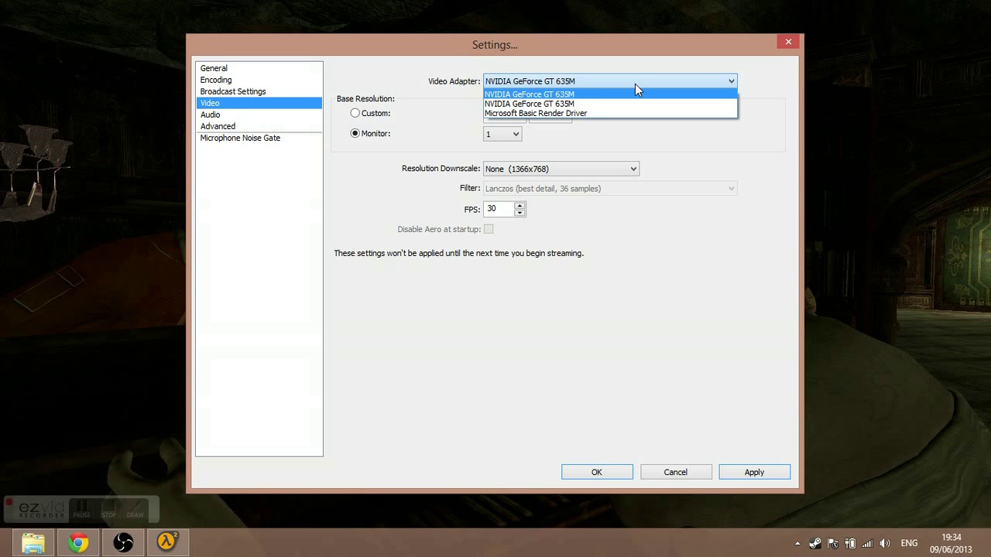
{"action": "left_click", "coordinate": [589, 92]}
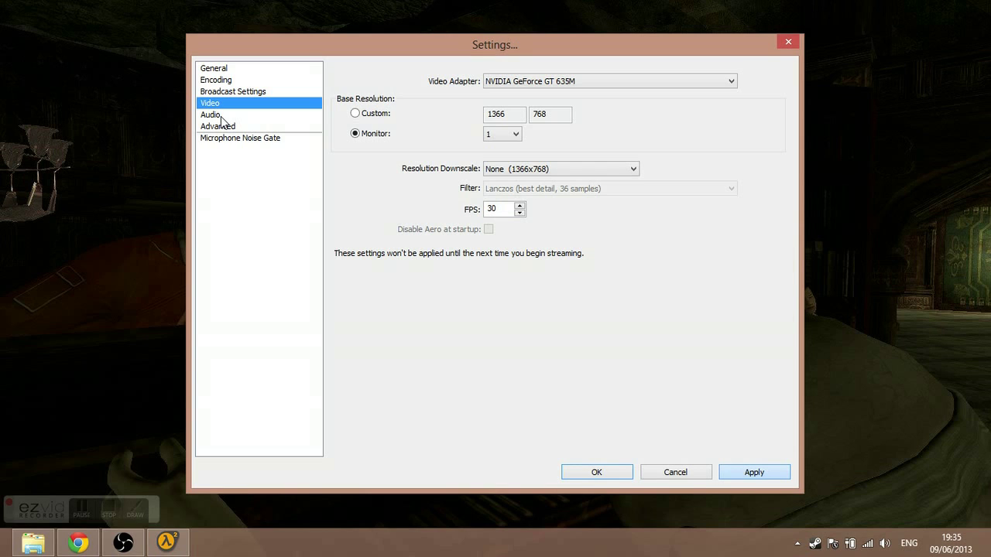
Keep Advanced settings at High process priority and ultrafast x264 preset, then return to General.
{"action": "left_click", "coordinate": [222, 120]}
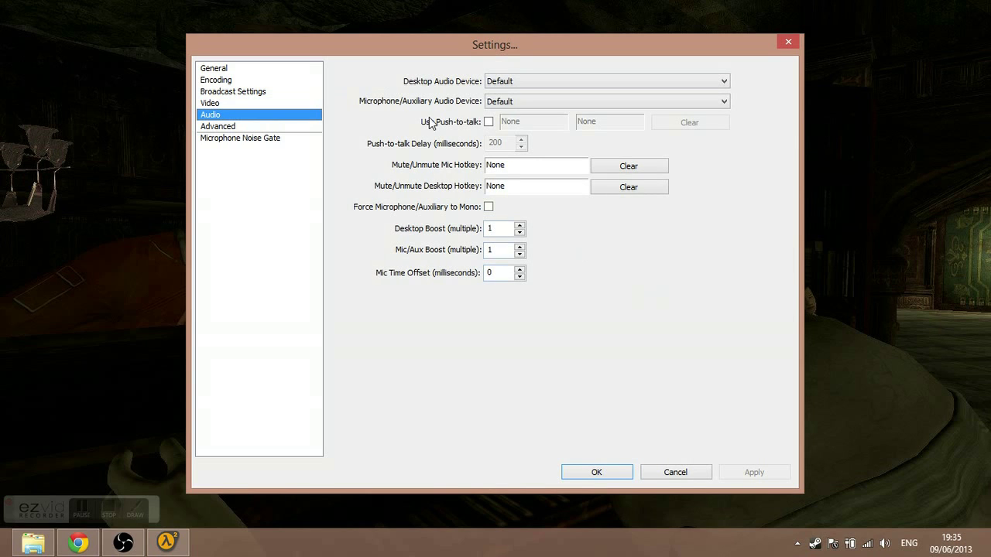
{"action": "left_click", "coordinate": [208, 127]}
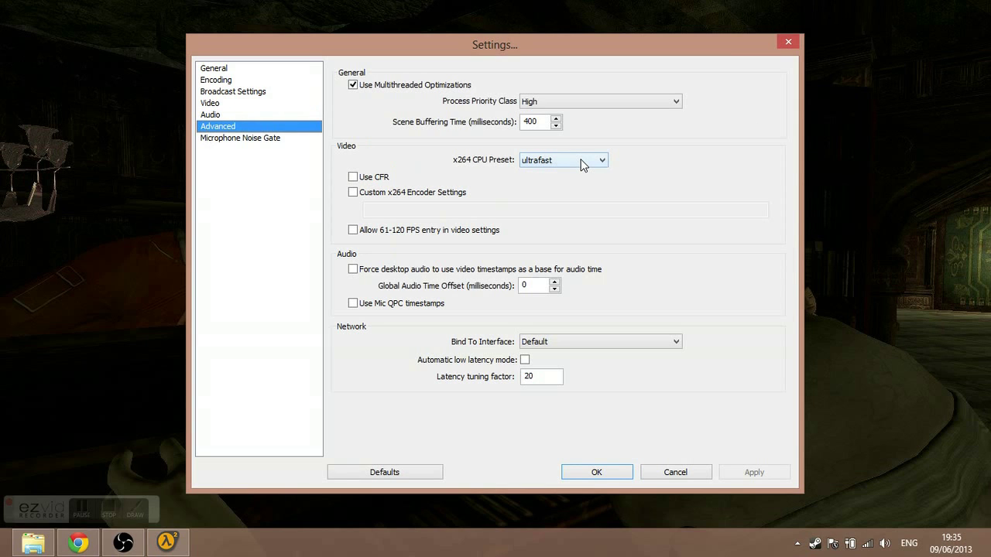
{"action": "mouse_move", "coordinate": [583, 165]}
{"action": "left_click", "coordinate": [659, 102]}
{"action": "left_click", "coordinate": [660, 103]}
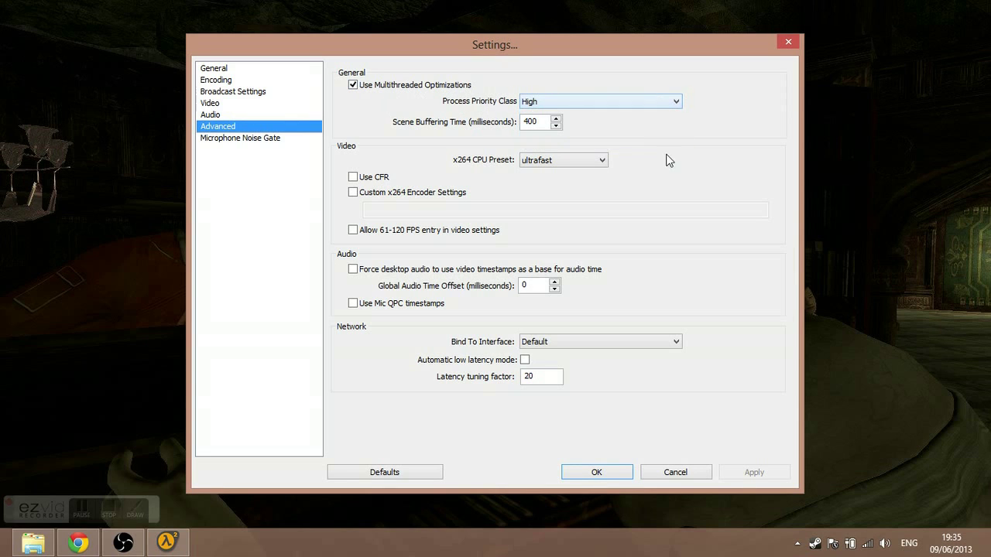
{"action": "left_click", "coordinate": [559, 160]}
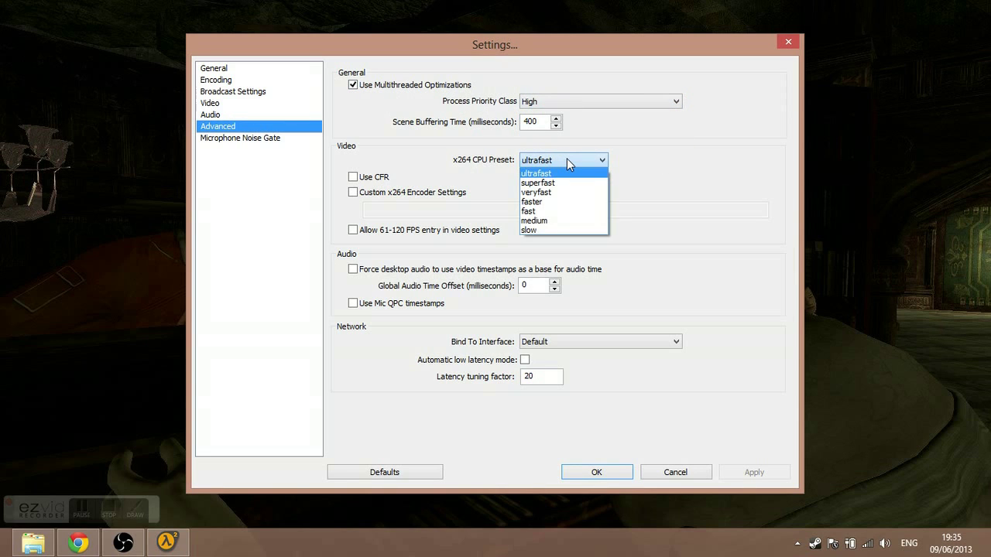
{"action": "left_click", "coordinate": [566, 159]}
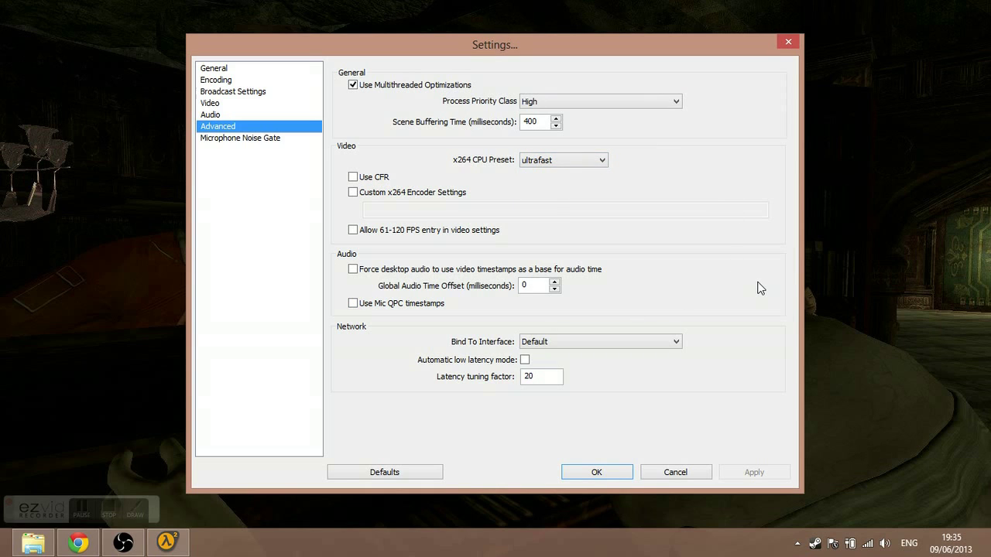
{"action": "left_click", "coordinate": [260, 68]}
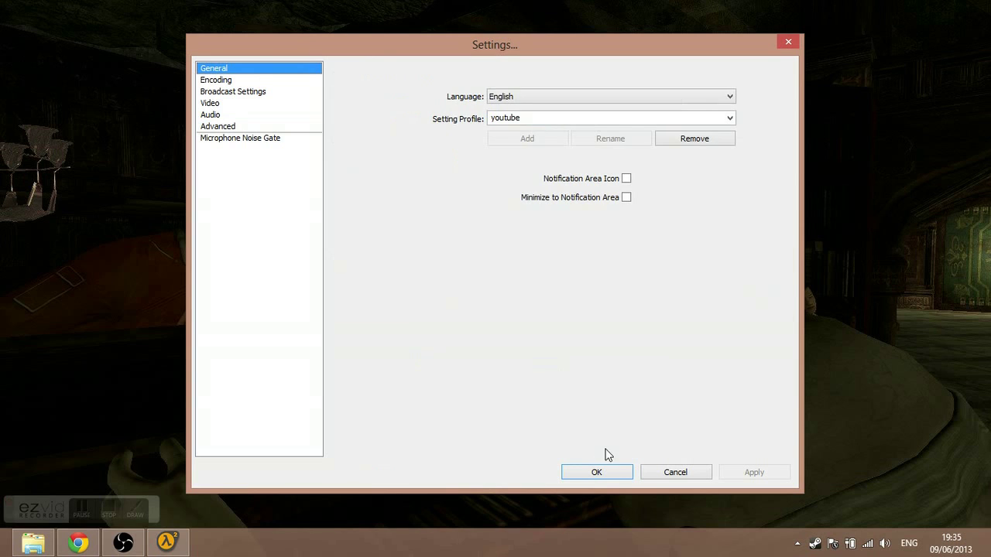
Save the settings and add a new scene named Youtube.
{"action": "left_click", "coordinate": [589, 473]}
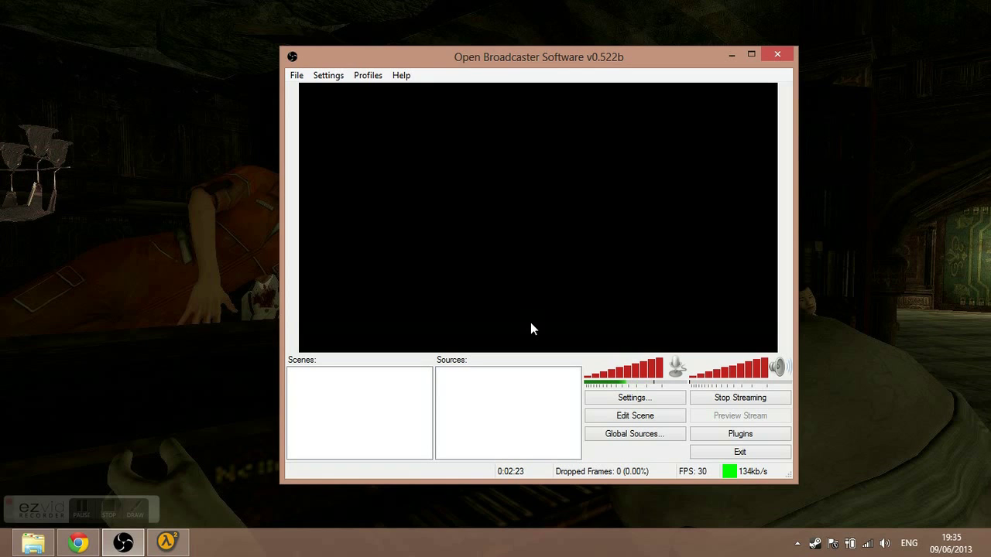
{"action": "right_click", "coordinate": [350, 407]}
{"action": "left_click", "coordinate": [373, 416]}
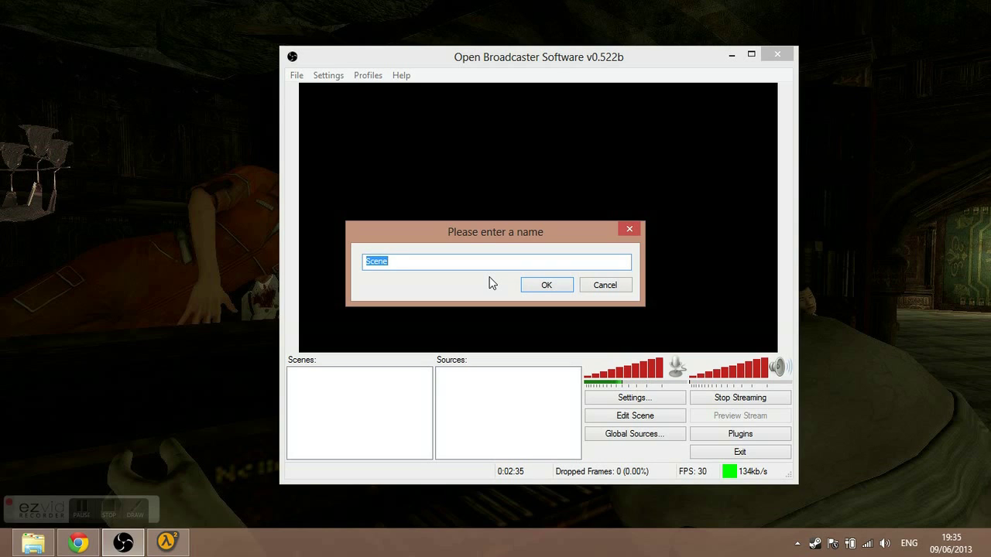
{"action": "type", "text": "Youtube"}
{"action": "left_click", "coordinate": [528, 284]}
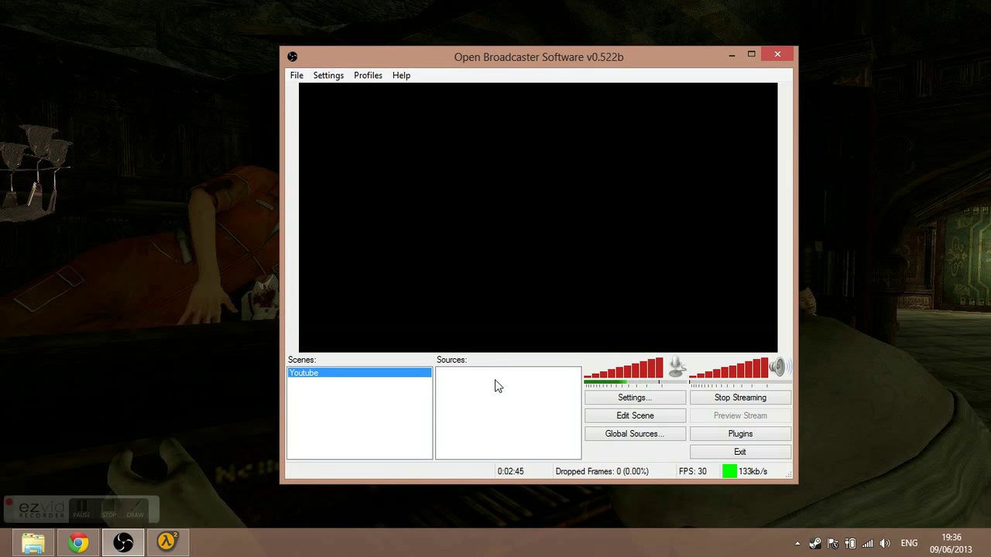
Add a second scene with the default name Scene, then select Youtube.
{"action": "right_click", "coordinate": [320, 420]}
{"action": "left_click", "coordinate": [371, 257]}
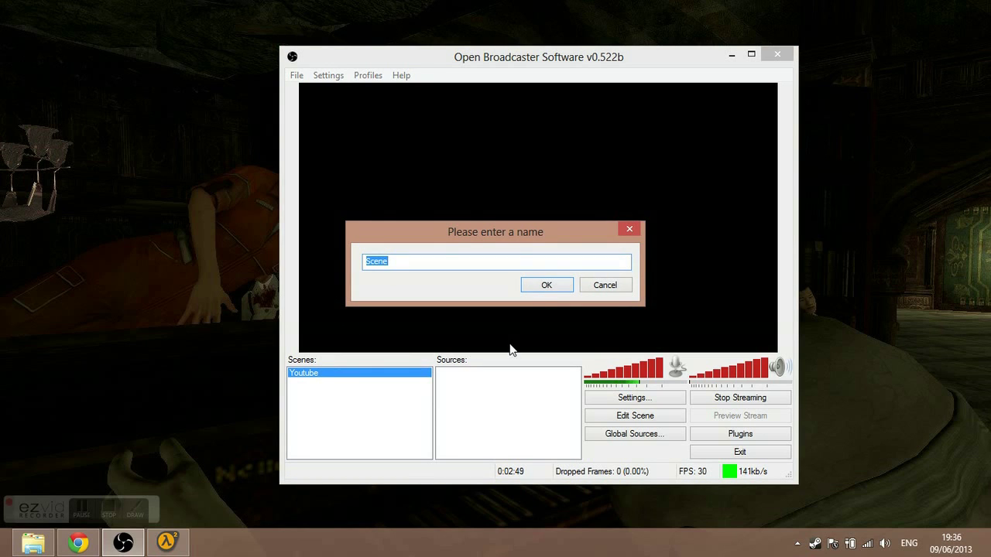
{"action": "left_click", "coordinate": [545, 287]}
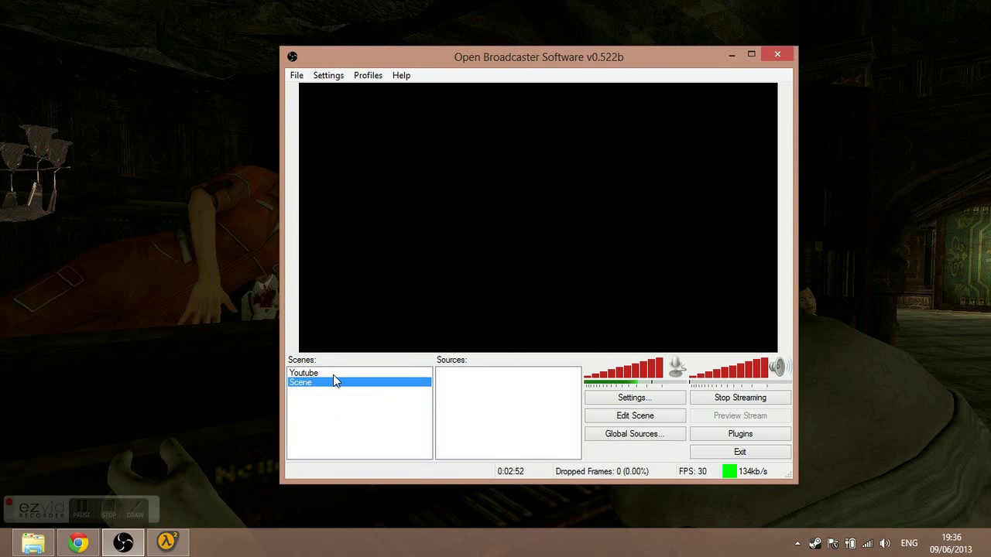
{"action": "left_click", "coordinate": [416, 373]}
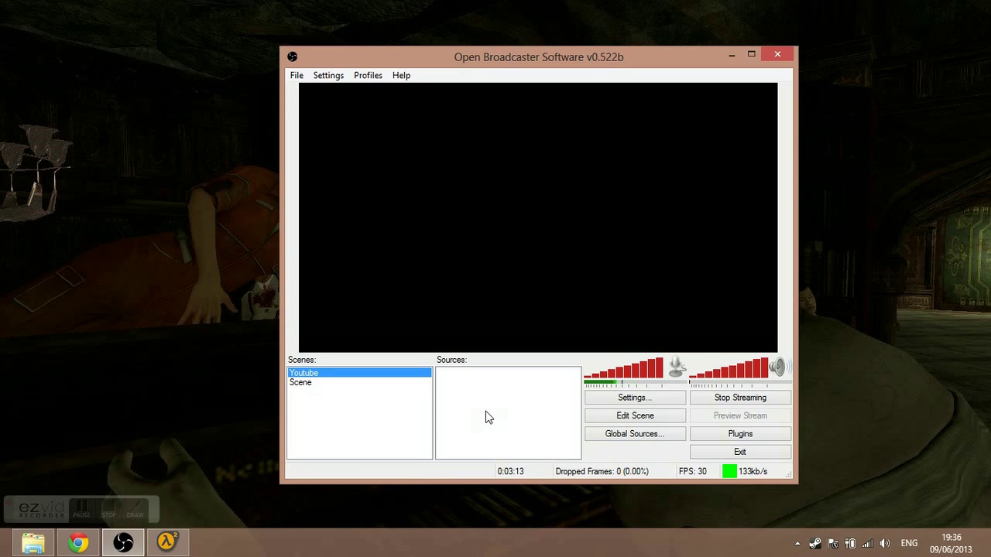
Add a Game Capture source to the Youtube scene named 'Hidden: Souce'.
{"action": "right_click", "coordinate": [510, 397]}
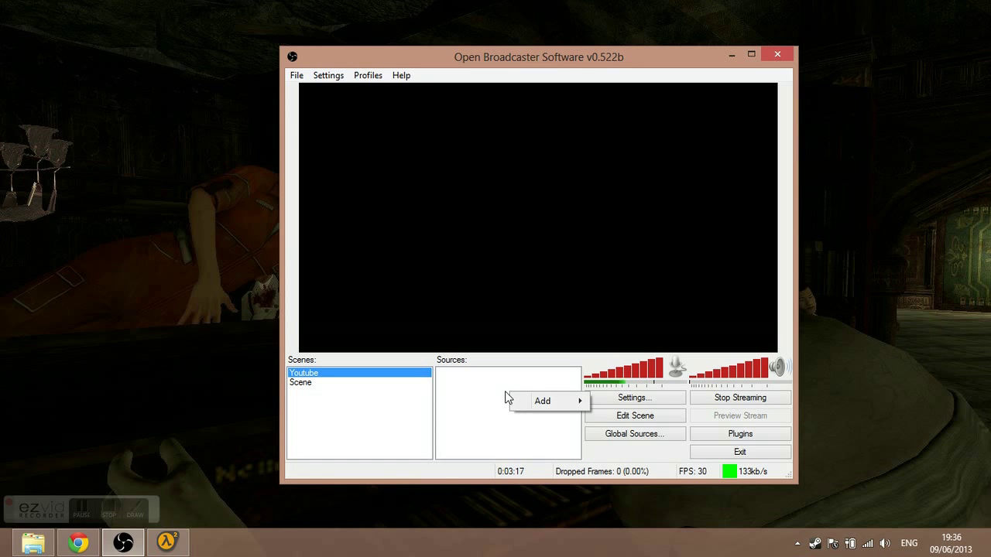
{"action": "mouse_move", "coordinate": [529, 405]}
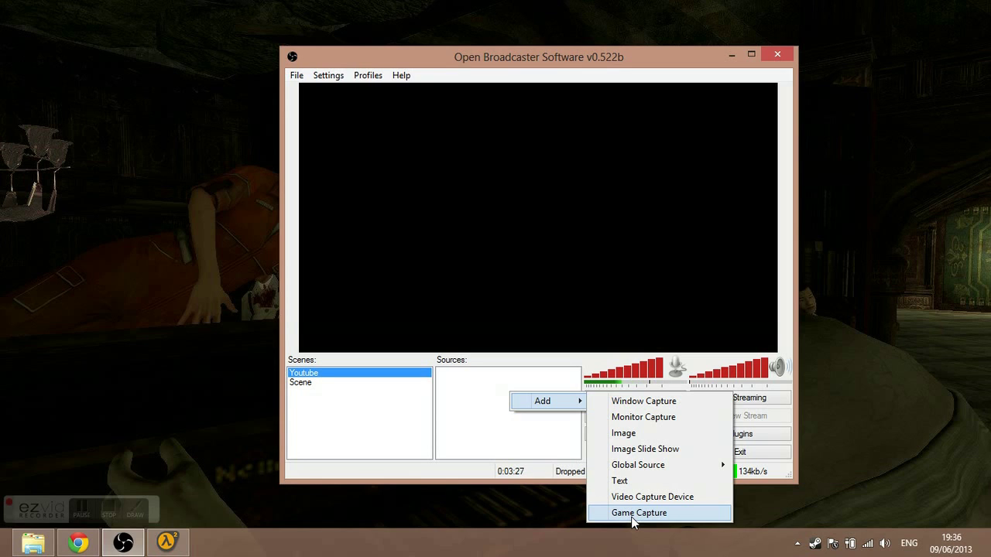
{"action": "left_click", "coordinate": [631, 513]}
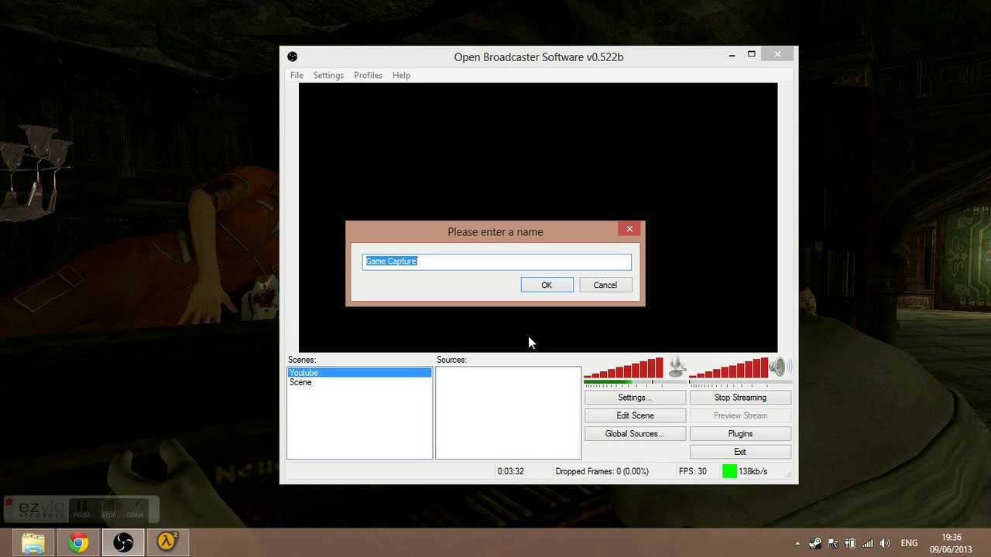
{"action": "type", "text": "Hidden:"}
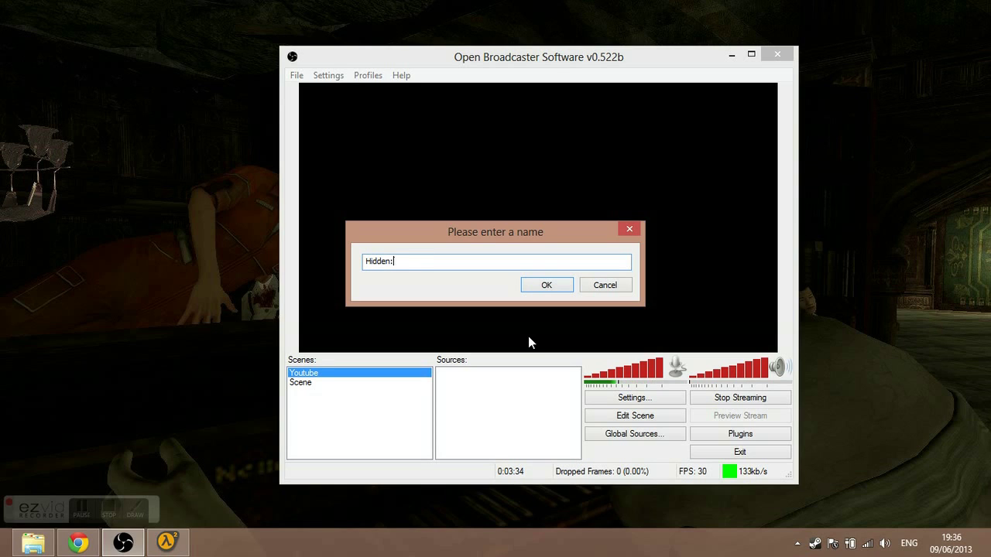
{"action": "type", "text": " Souce"}
Confirm the name and select the [hl2]: Hidden: Source Beta 4b application to capture.
{"action": "left_click", "coordinate": [547, 287]}
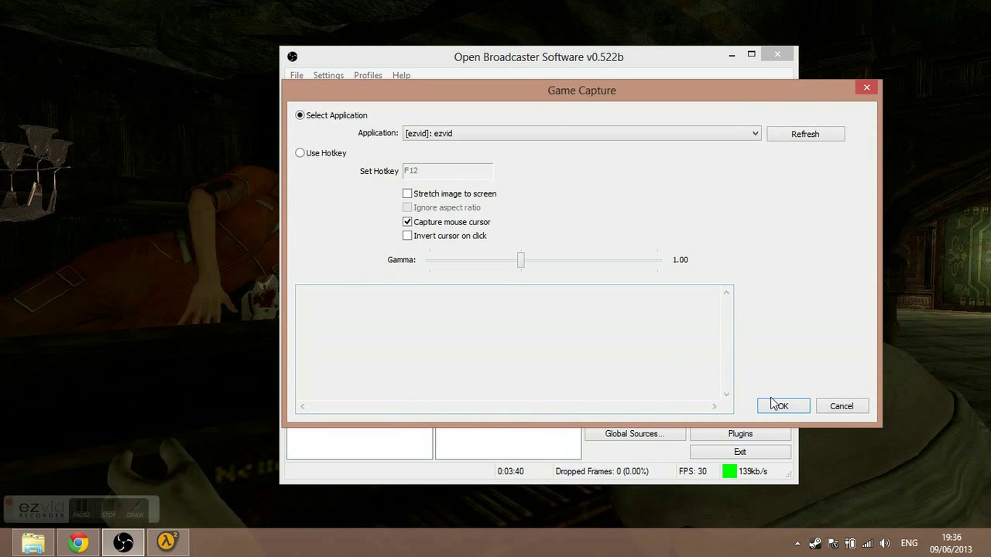
{"action": "left_click", "coordinate": [530, 138]}
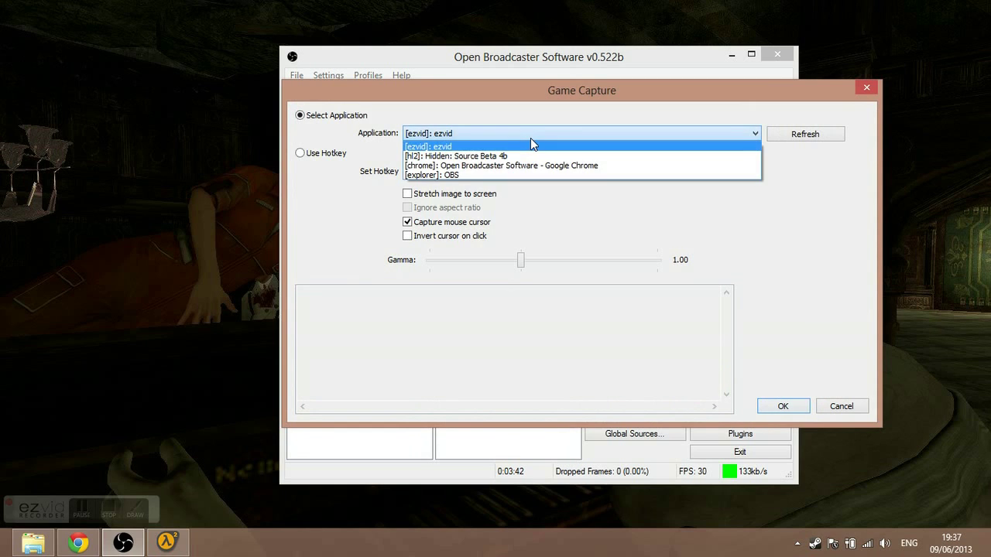
{"action": "left_click", "coordinate": [485, 158]}
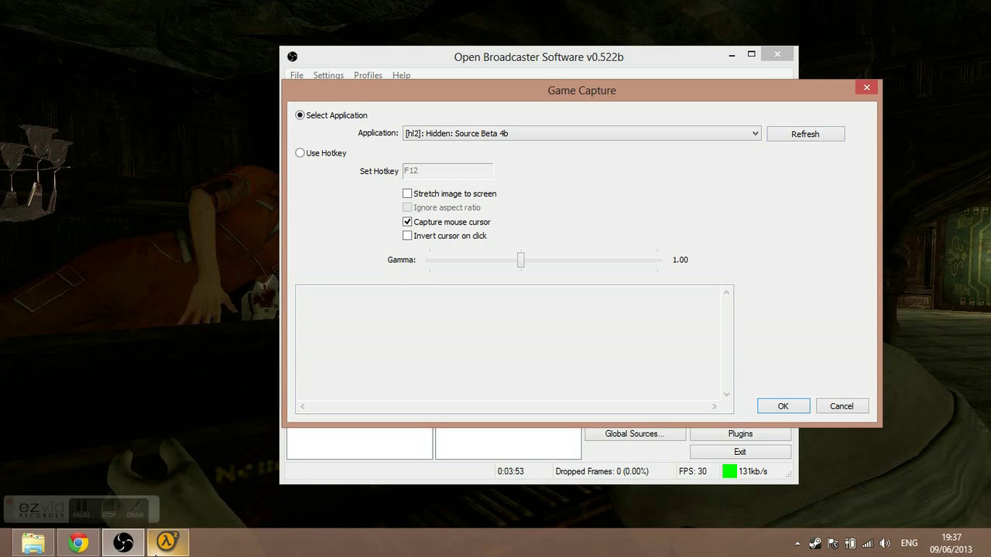
{"action": "mouse_move", "coordinate": [156, 552]}
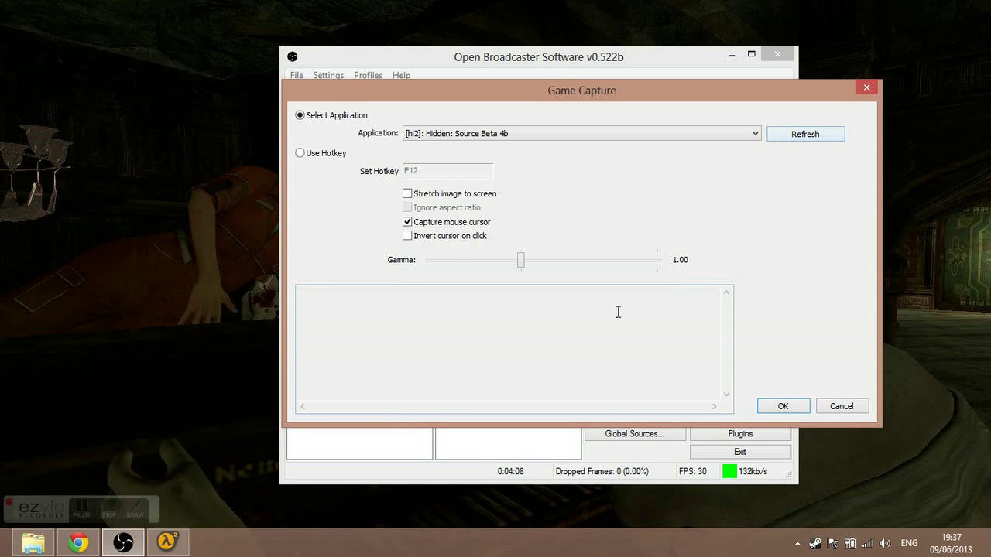
Refresh the application list, reselect Hidden: Source Beta 4b, and confirm the capture settings.
{"action": "left_click", "coordinate": [805, 137]}
{"action": "left_click", "coordinate": [750, 139]}
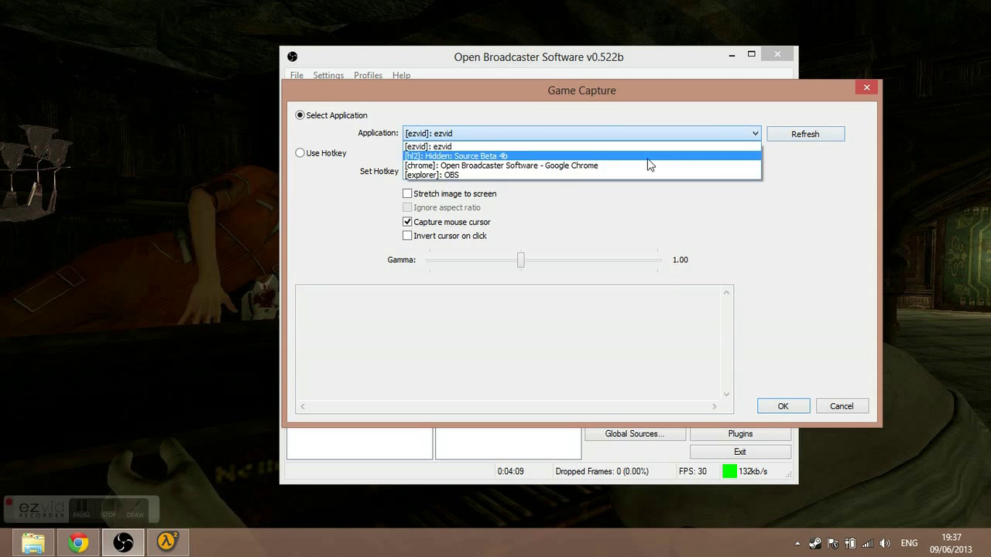
{"action": "left_click", "coordinate": [507, 158]}
{"action": "left_click", "coordinate": [780, 407]}
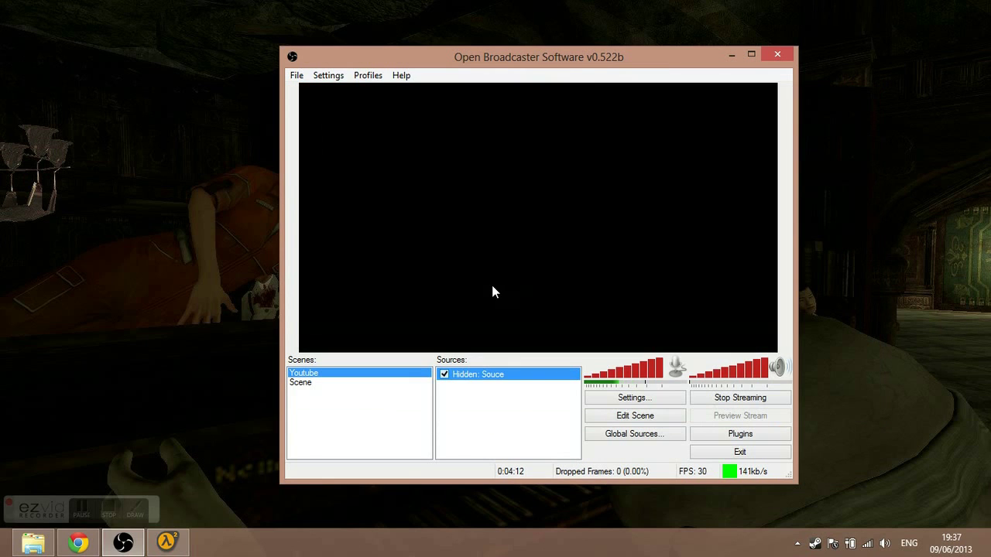